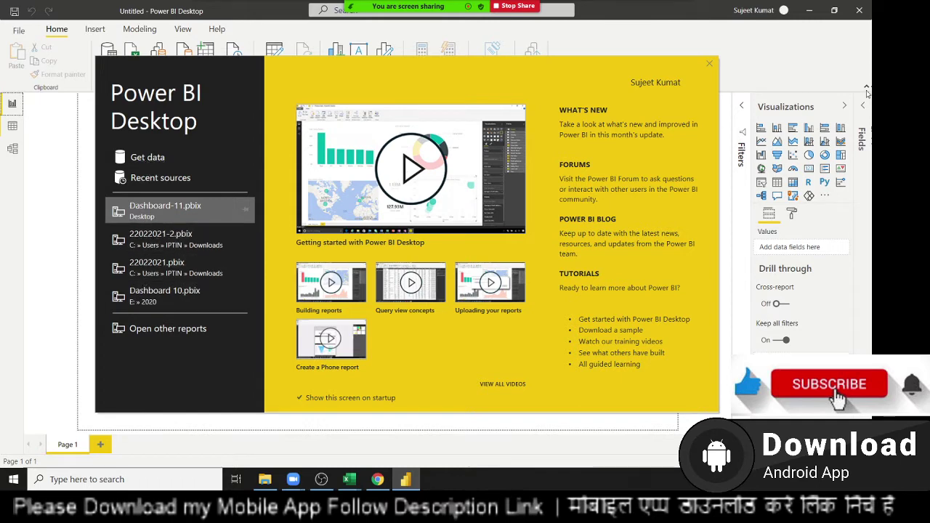
# Step: Close the welcome screen, add Page 2 and Page 3, then return to Page 1
pyautogui.click(709, 64)
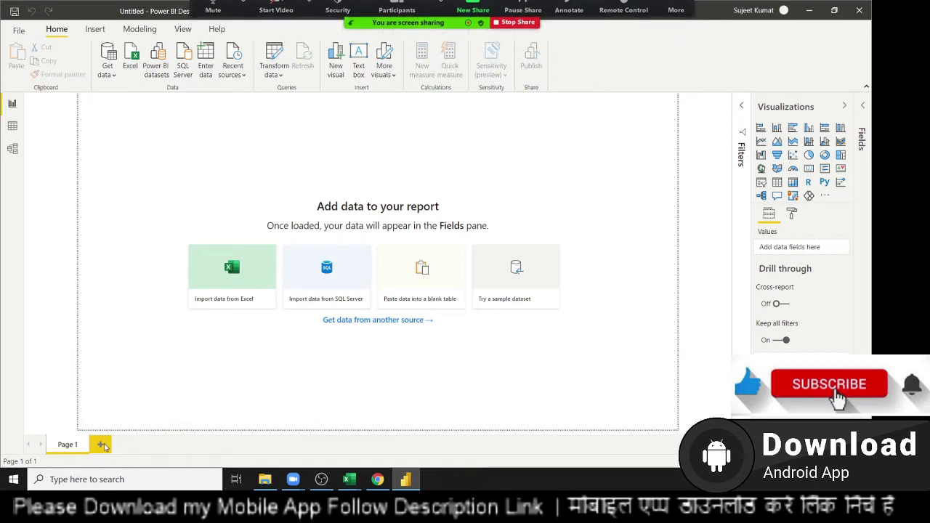
pyautogui.click(109, 447)
pyautogui.click(144, 446)
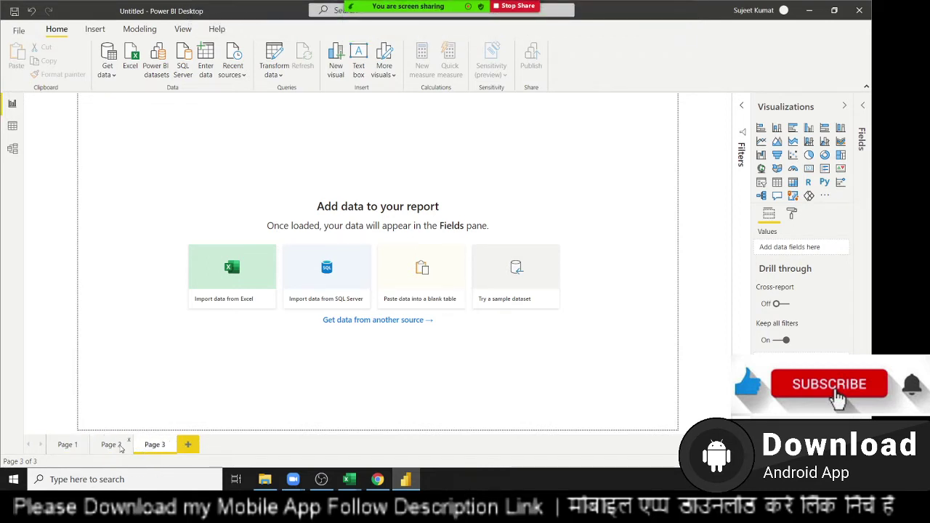
pyautogui.click(120, 448)
pyautogui.click(82, 448)
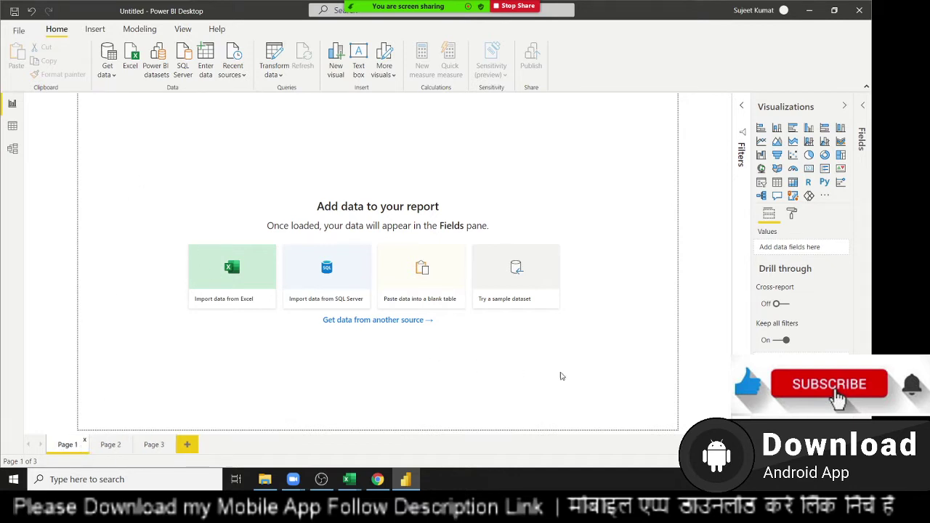
pyautogui.moveTo(138, 141); pyautogui.dragTo(624, 393)
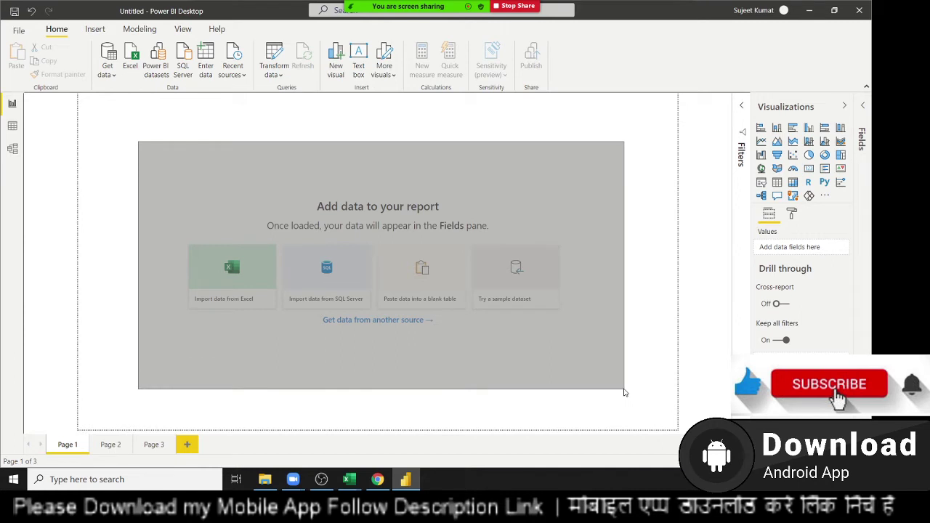
pyautogui.moveTo(280, 183)
pyautogui.mouseDown()
pyautogui.moveTo(436, 235)
pyautogui.moveTo(553, 355)
pyautogui.mouseUp()
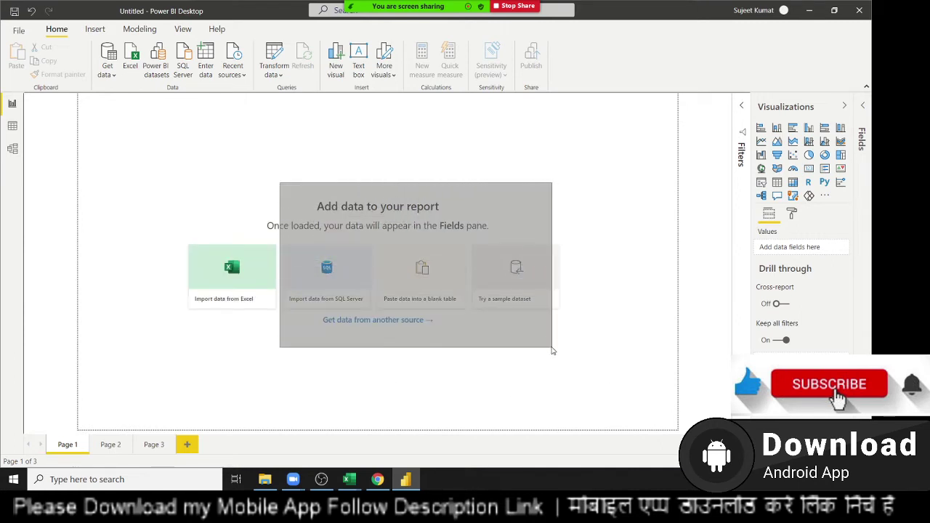
pyautogui.moveTo(554, 355); pyautogui.dragTo(177, 247)
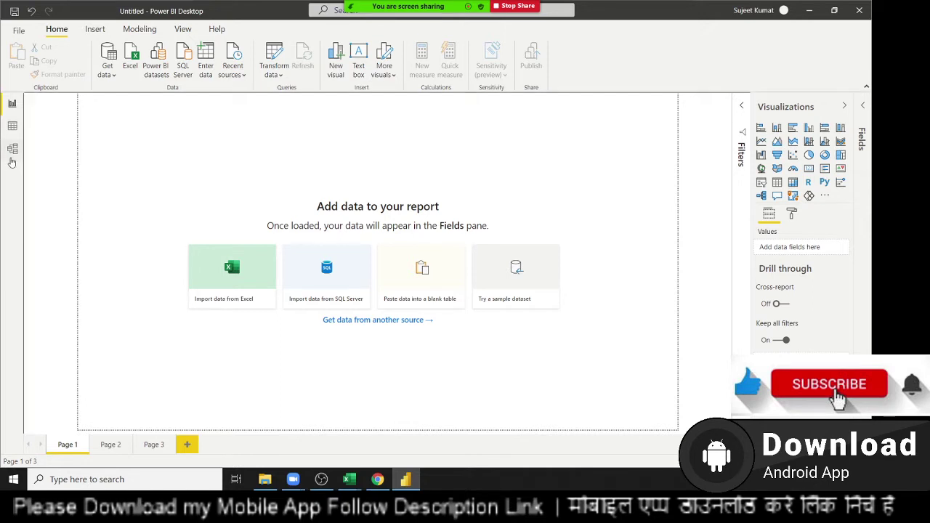
pyautogui.click(12, 105)
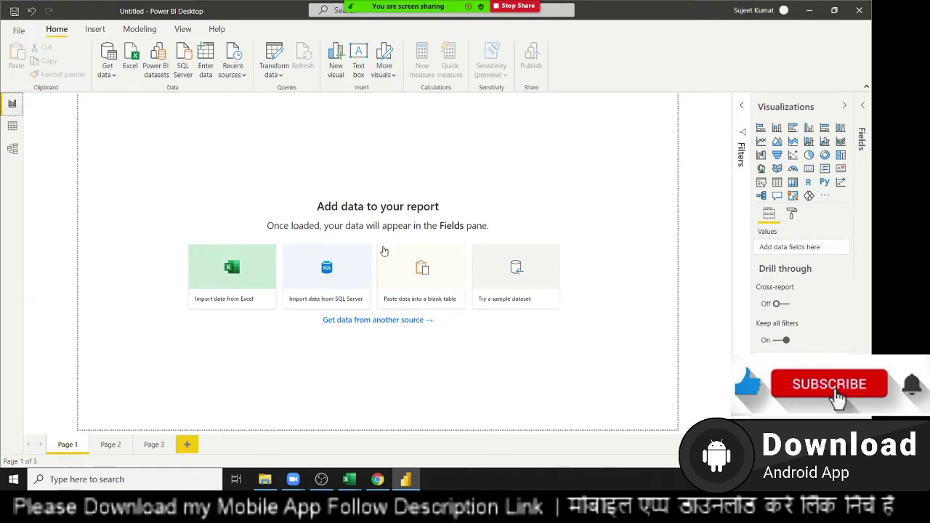
pyautogui.click(13, 127)
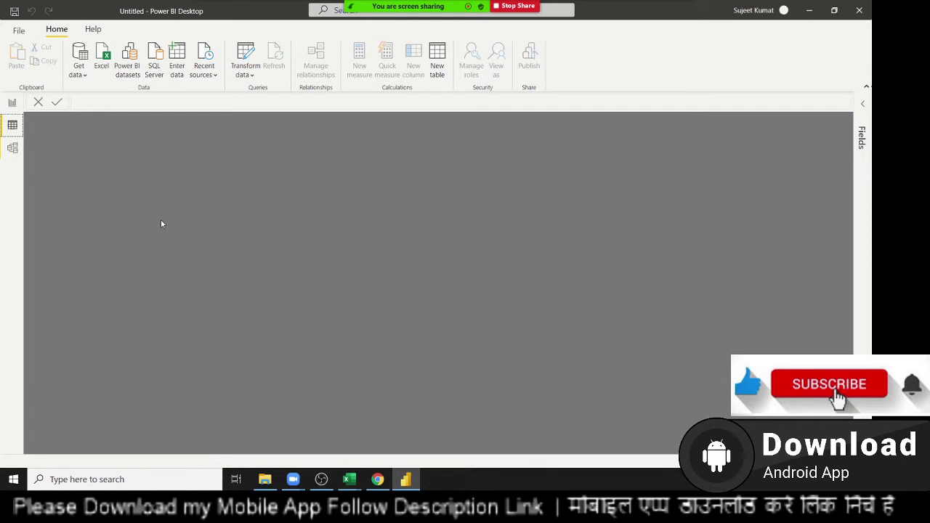
pyautogui.click(12, 148)
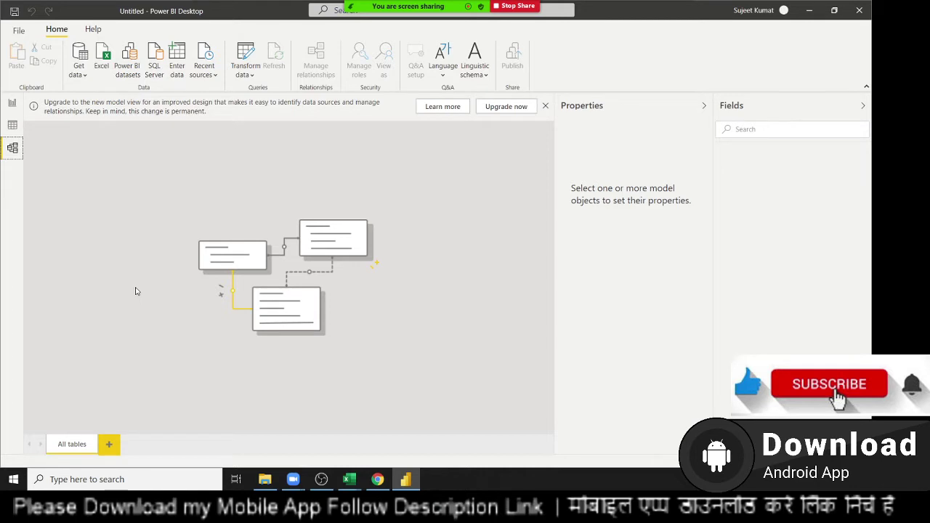
pyautogui.click(11, 106)
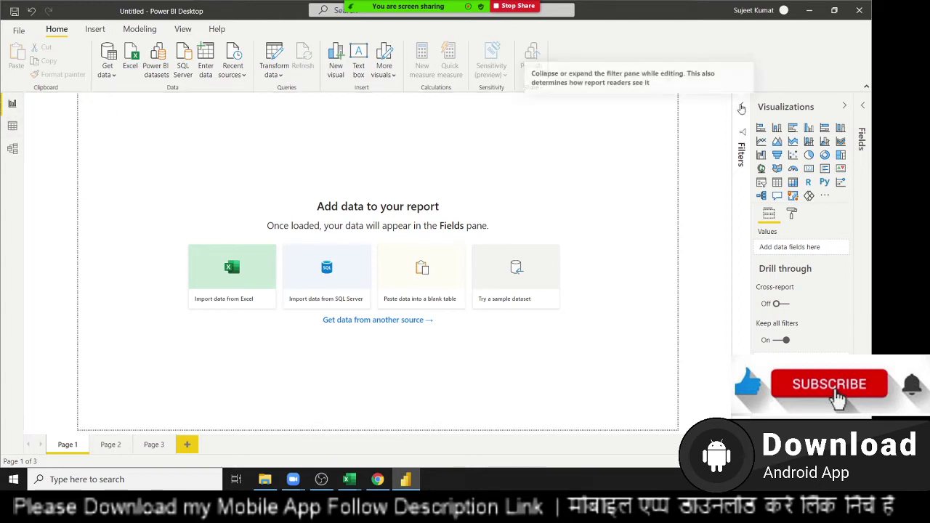
# Step: Expand the Filters and Fields panes, glancing at page format options before returning to field wells
pyautogui.click(742, 108)
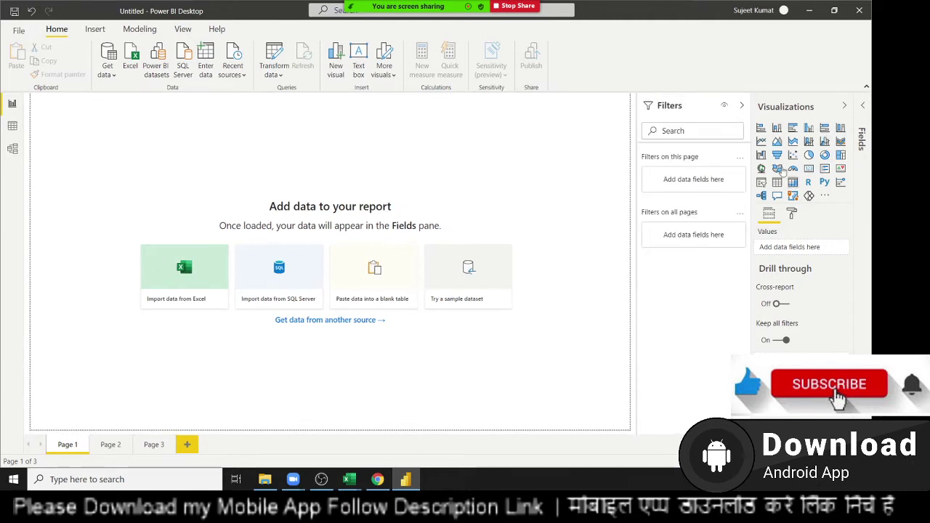
pyautogui.click(862, 111)
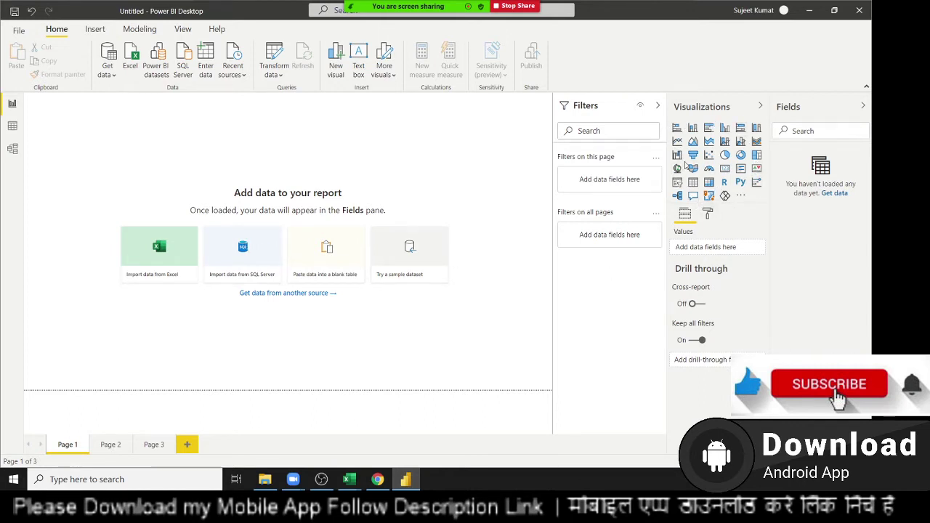
pyautogui.click(708, 215)
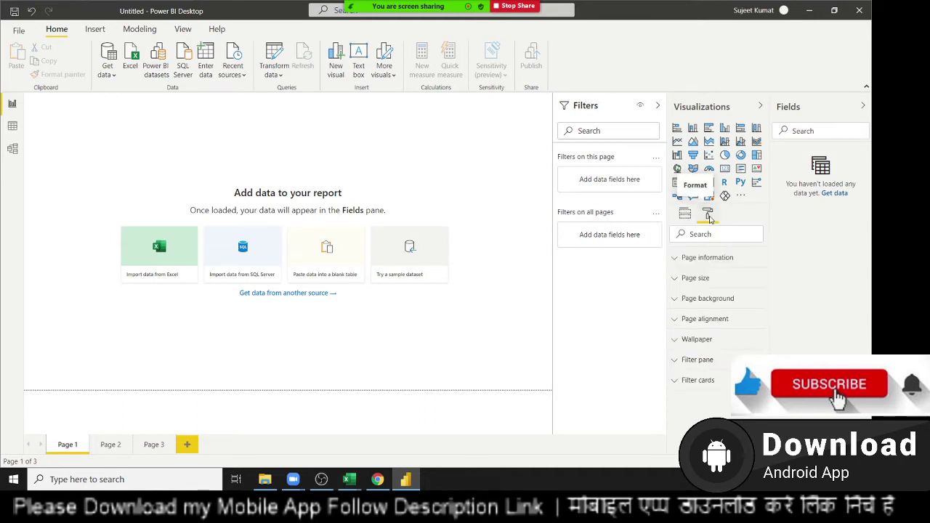
pyautogui.click(685, 215)
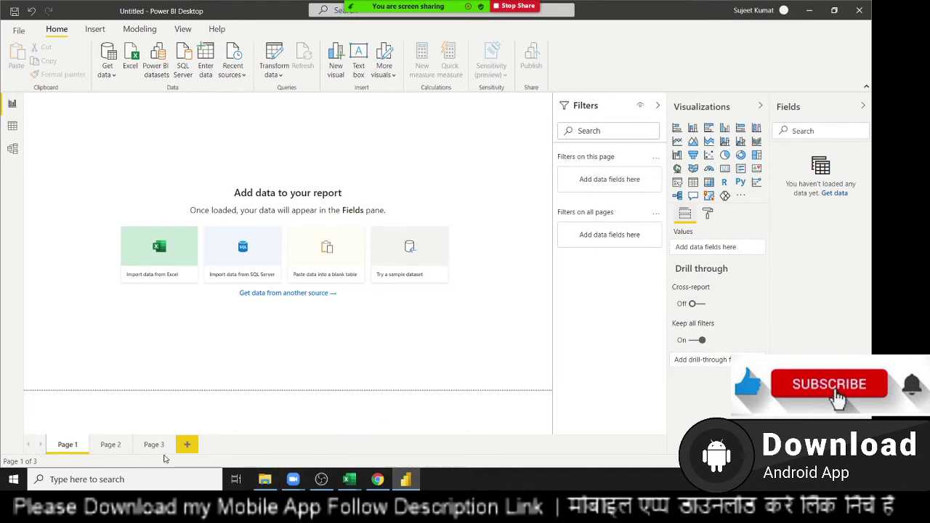
# Step: Remove Page 3 and then Page 2, confirming each deletion
pyautogui.click(167, 446)
pyautogui.click(173, 441)
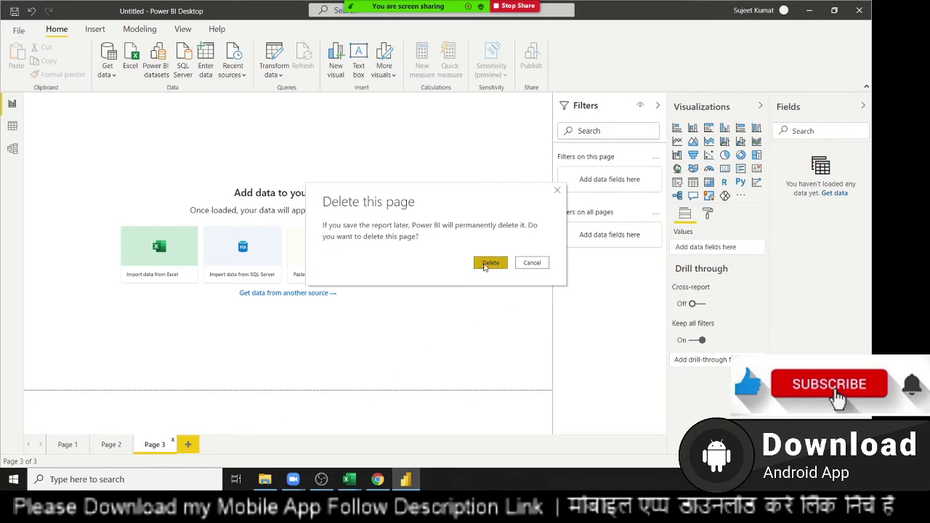
pyautogui.click(490, 263)
pyautogui.click(129, 441)
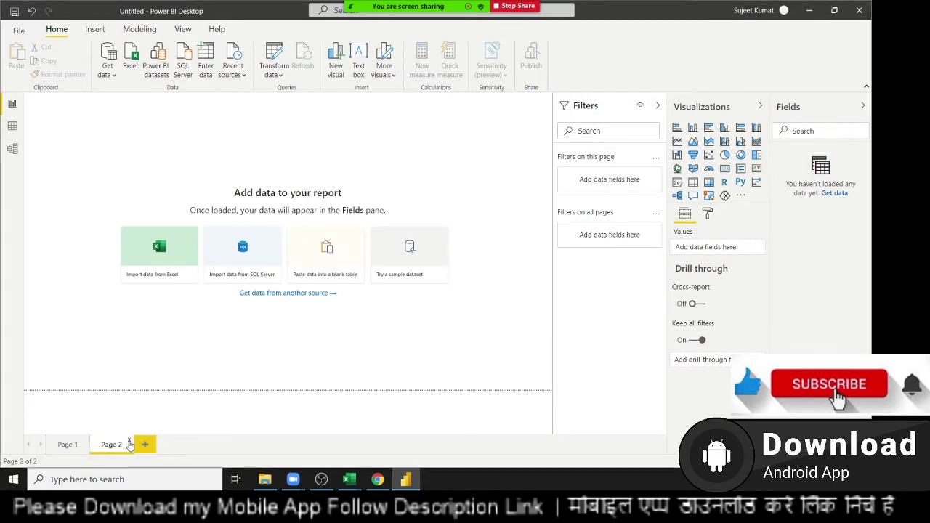
pyautogui.click(489, 263)
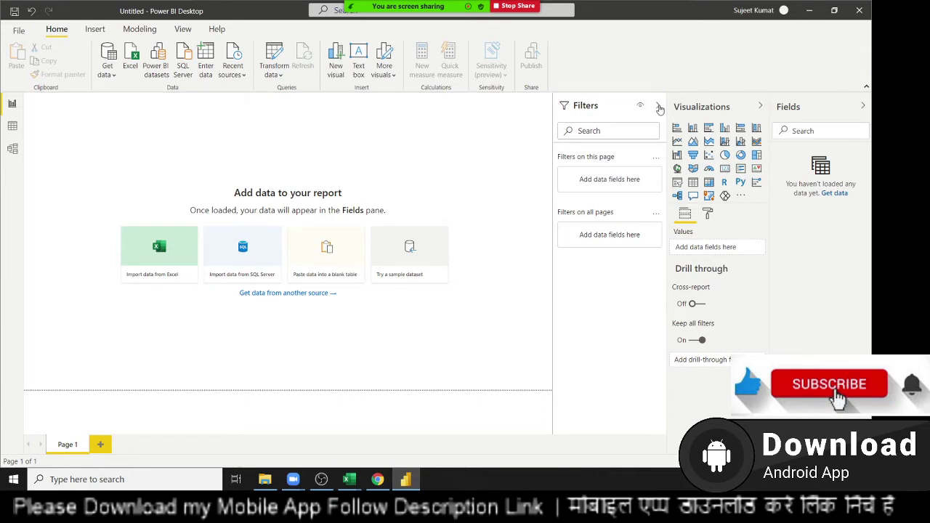
# Step: Collapse the Filters, Visualizations and Fields panes to widen the canvas
pyautogui.click(659, 107)
pyautogui.click(761, 106)
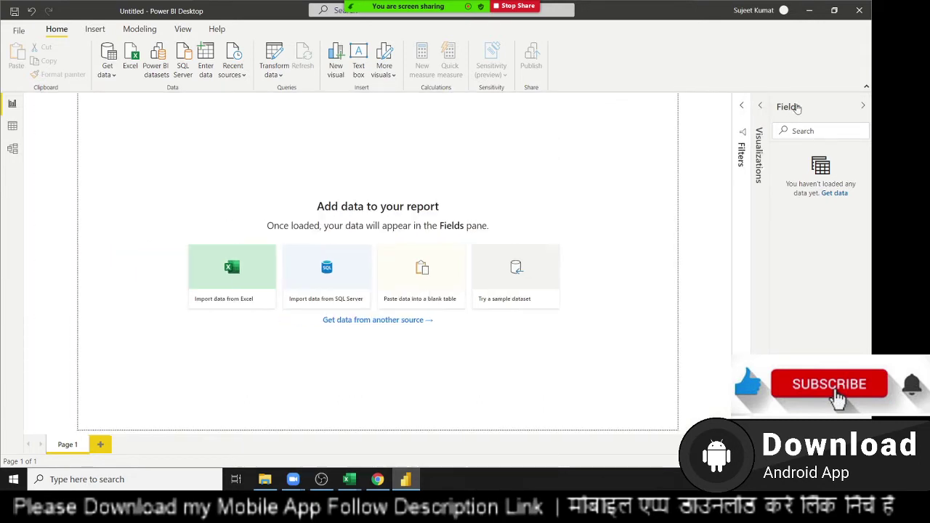
pyautogui.click(862, 107)
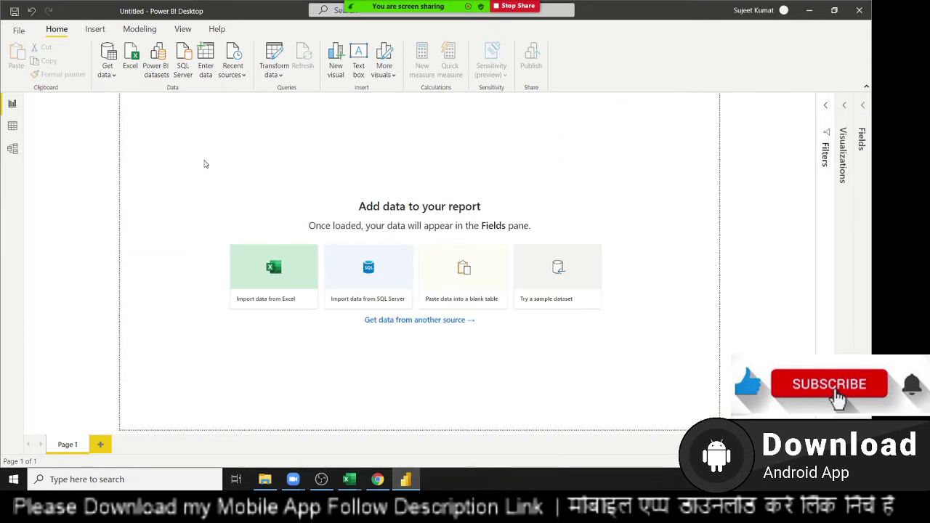
# Step: Look over the Insert ribbon and the Get data source list without choosing anything
pyautogui.click(90, 36)
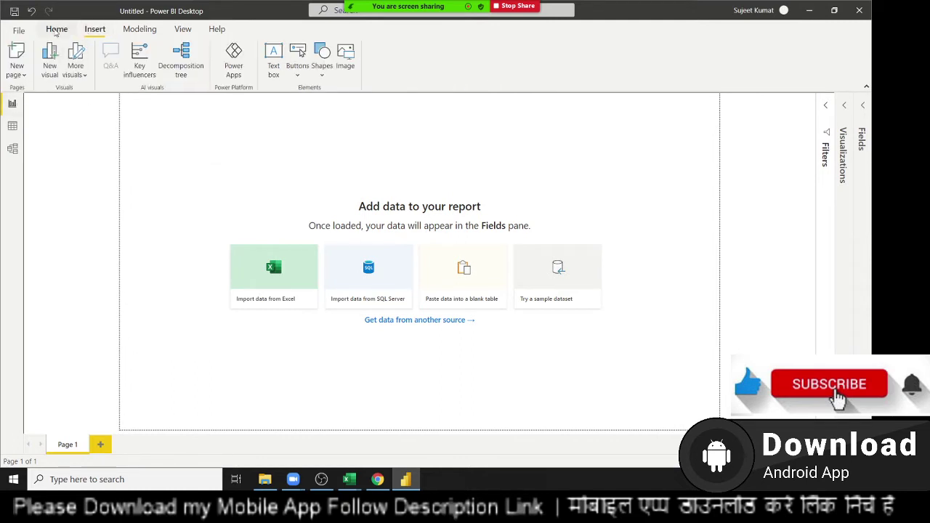
pyautogui.click(56, 32)
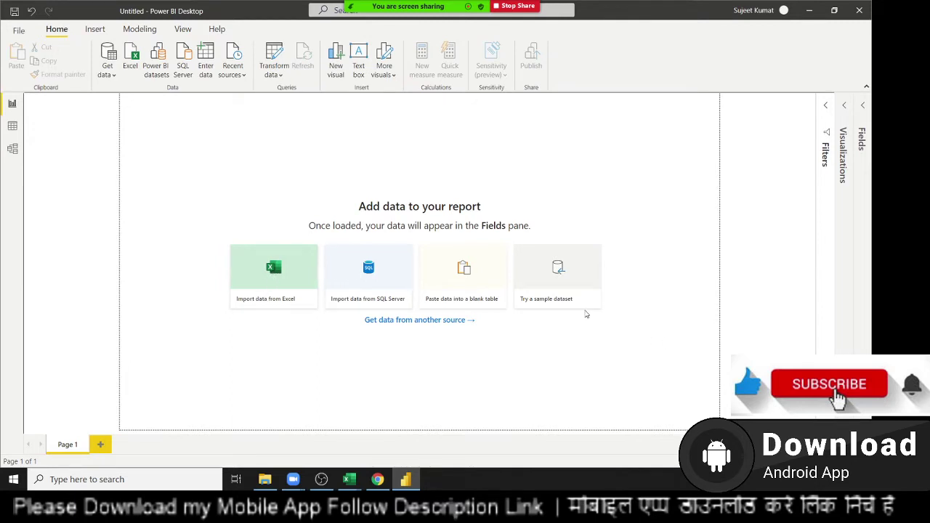
pyautogui.click(110, 78)
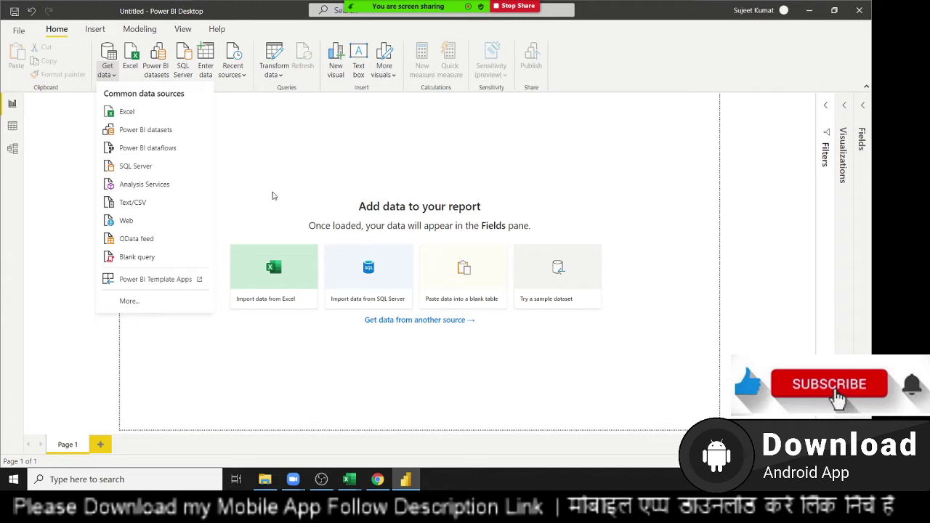
pyautogui.click(258, 166)
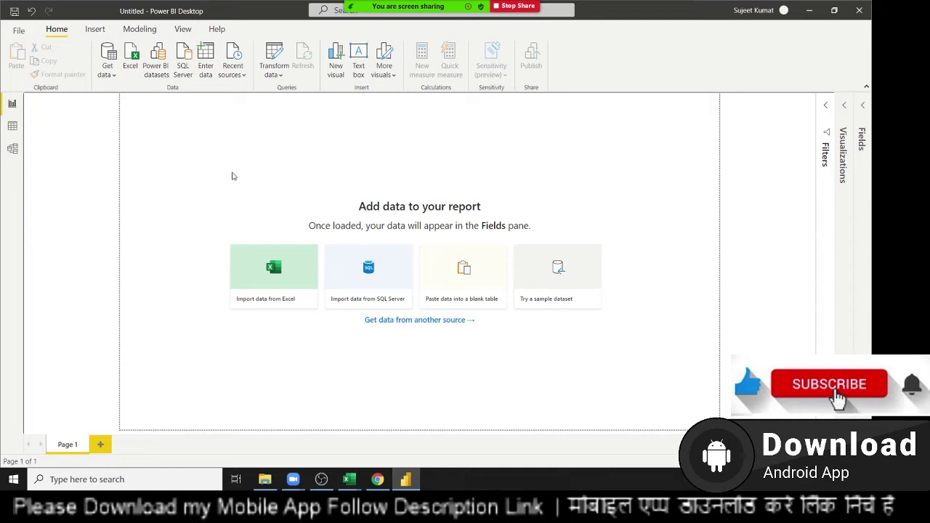
# Step: Start a new manually entered table with column headers Name, City and Qty
pyautogui.click(207, 70)
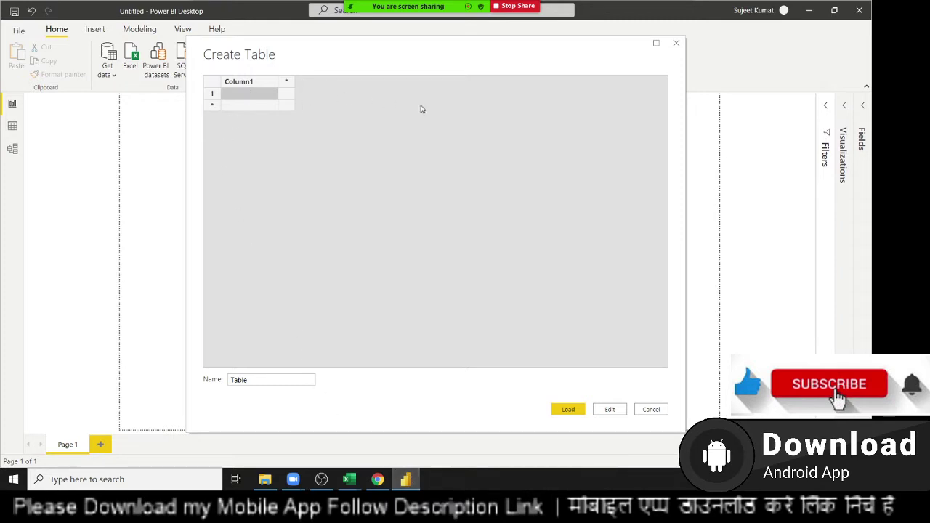
pyautogui.doubleClick(257, 87)
pyautogui.write('N')
pyautogui.write('Ame')
pyautogui.press('Return')
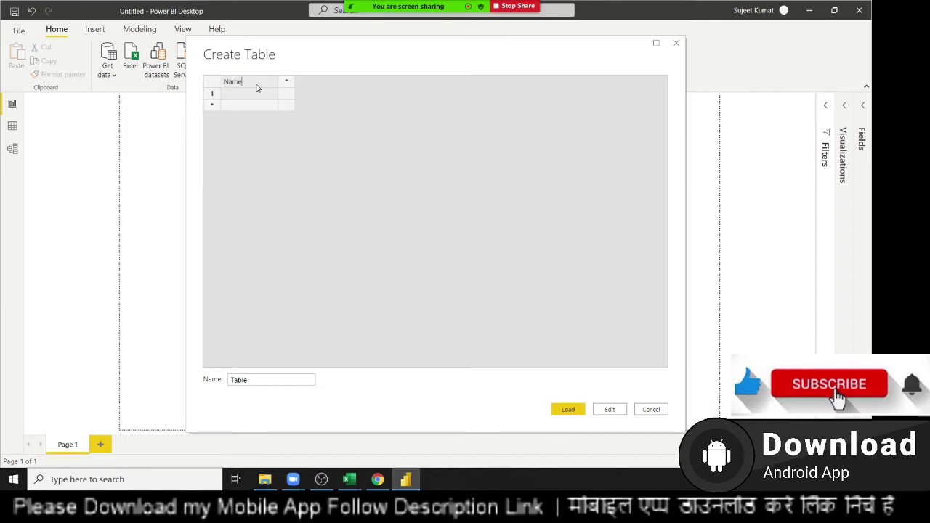
pyautogui.press('Tab')
pyautogui.write('C')
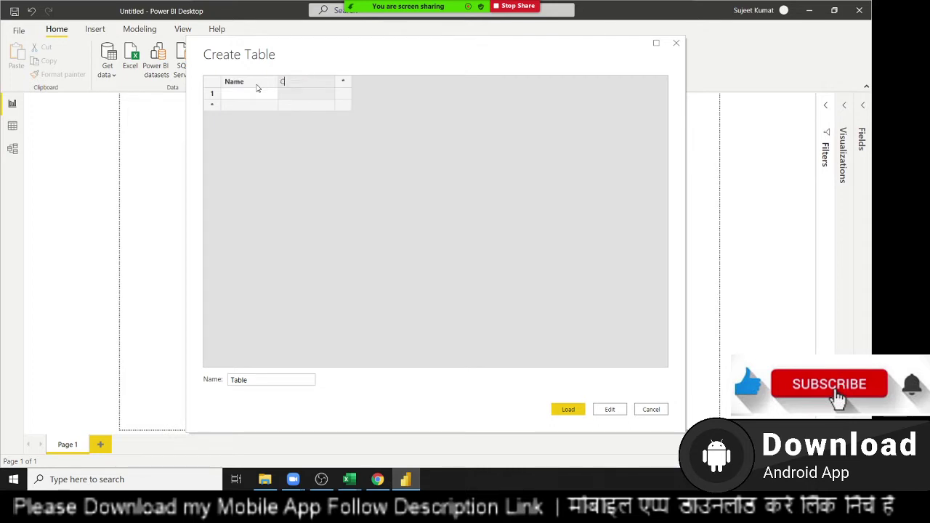
pyautogui.write('ity')
pyautogui.press('Tab')
pyautogui.write('Q')
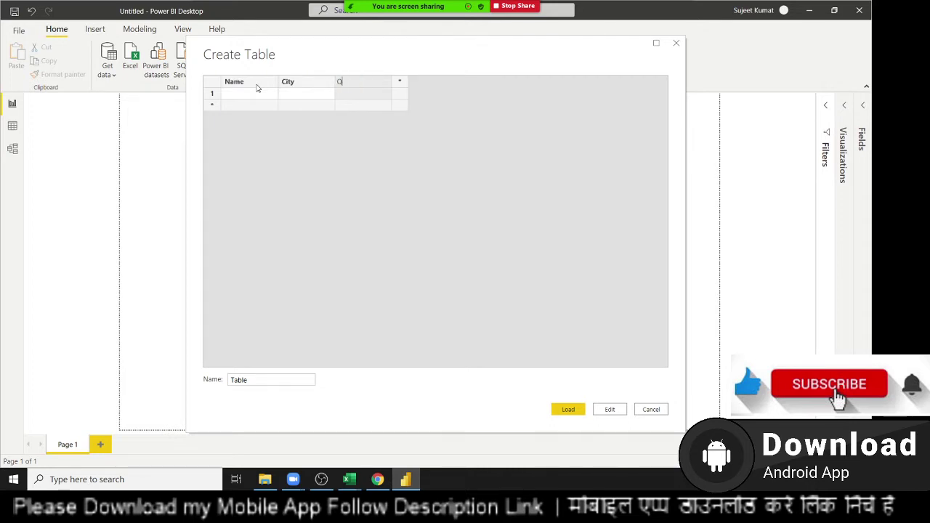
pyautogui.press('Return')
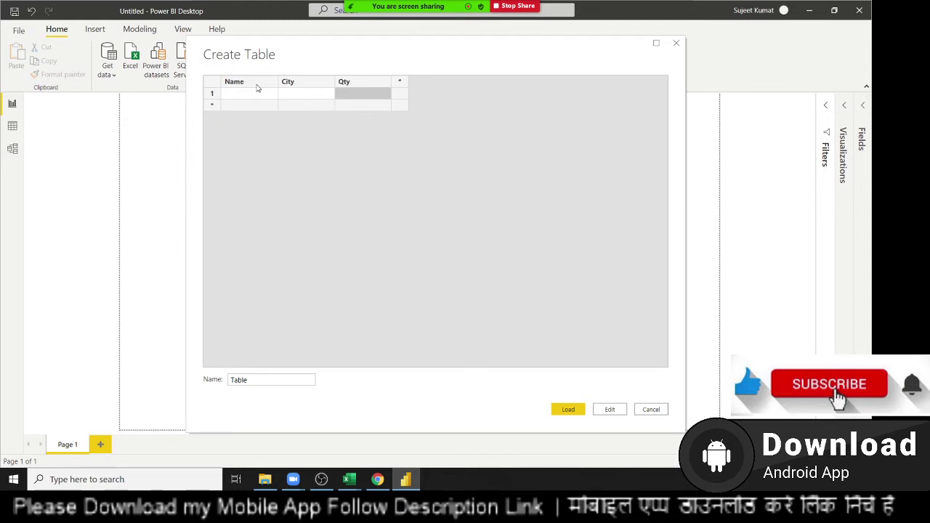
# Step: Enter rows Puja/Delhi/265 and Om/Pune/7452
pyautogui.press('Left')
pyautogui.press('Left')
pyautogui.write('Pu')
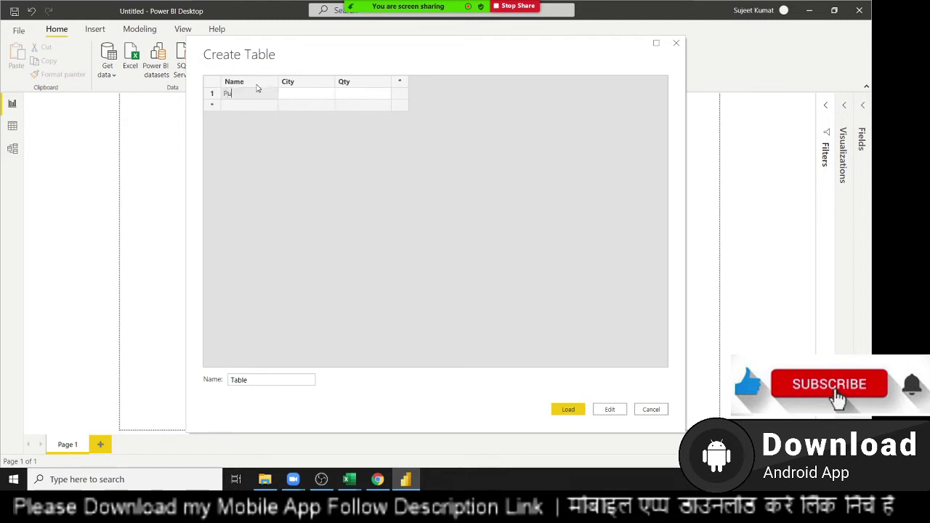
pyautogui.press('Tab')
pyautogui.write('Del')
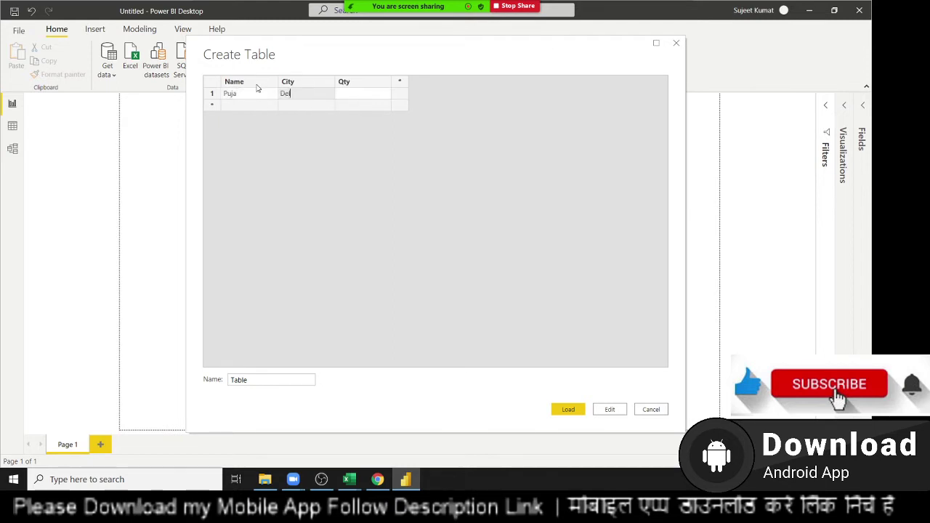
pyautogui.press('Tab')
pyautogui.write('265')
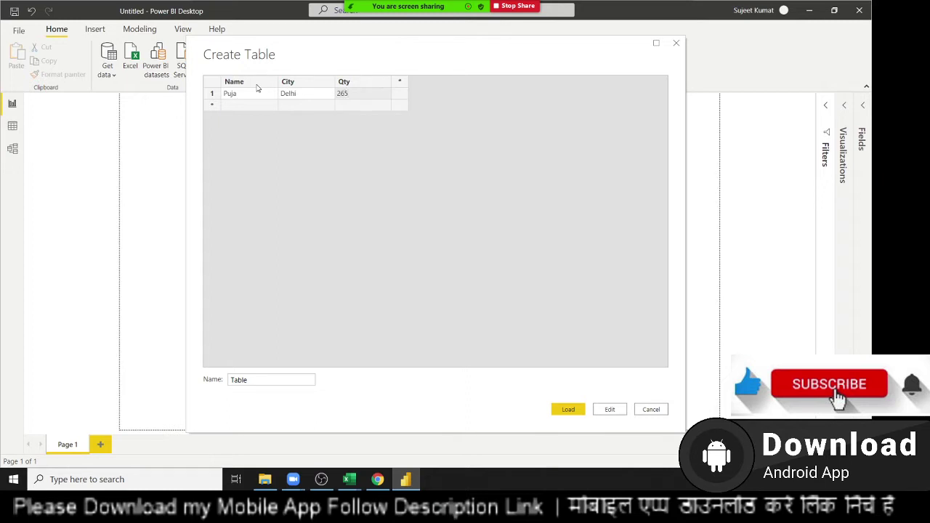
pyautogui.press('Tab')
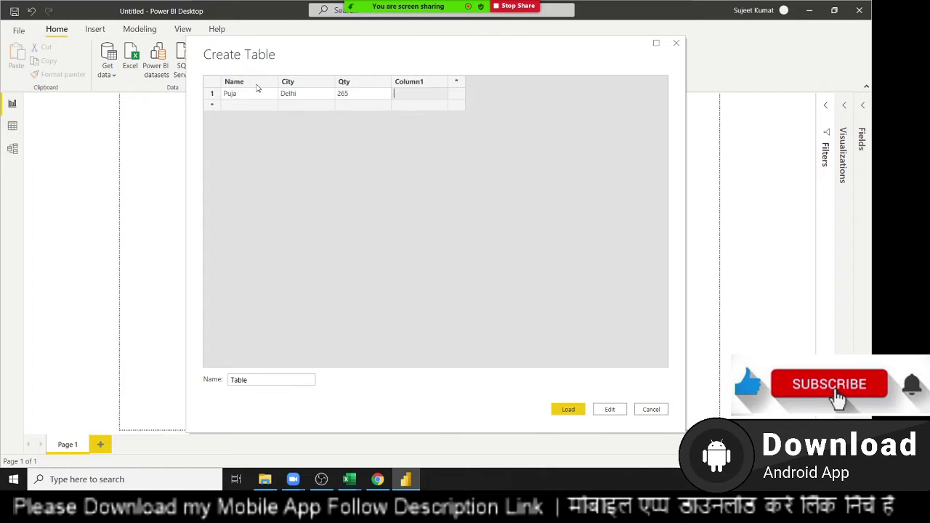
pyautogui.press('Return')
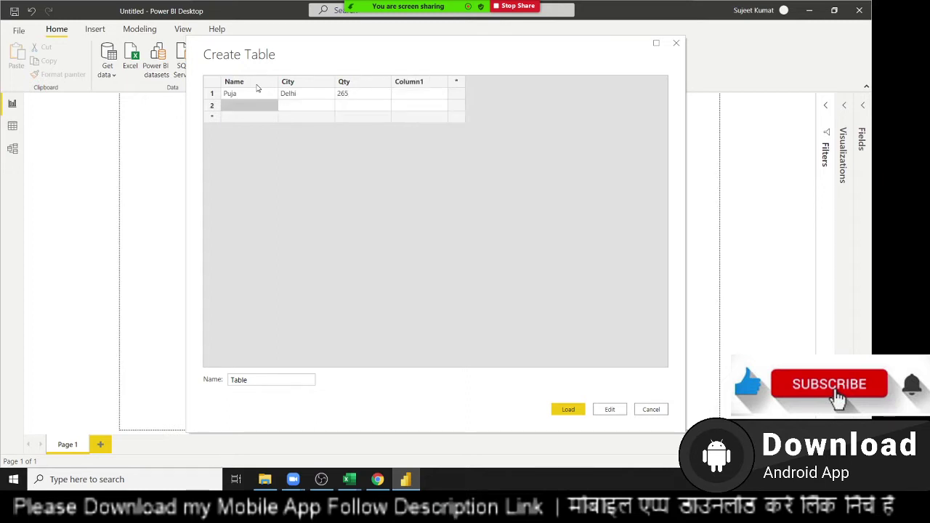
pyautogui.write('Om')
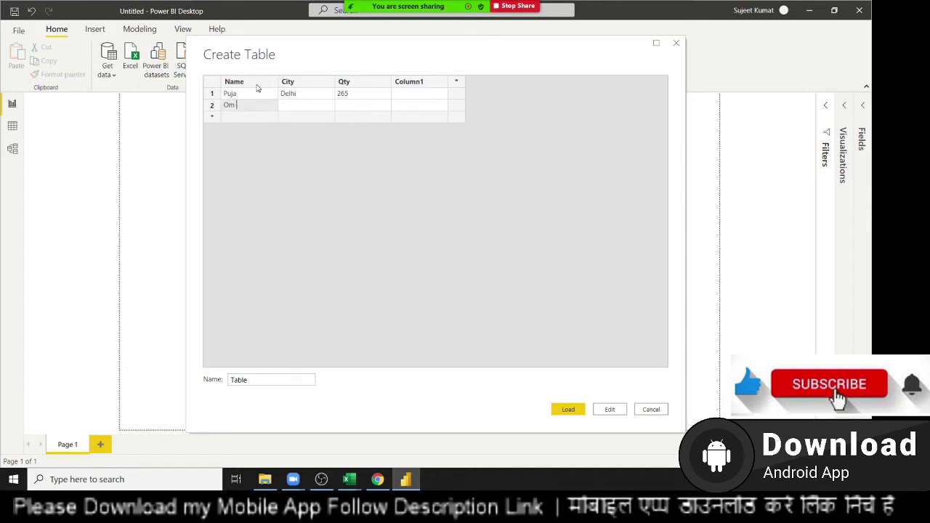
pyautogui.press('Tab')
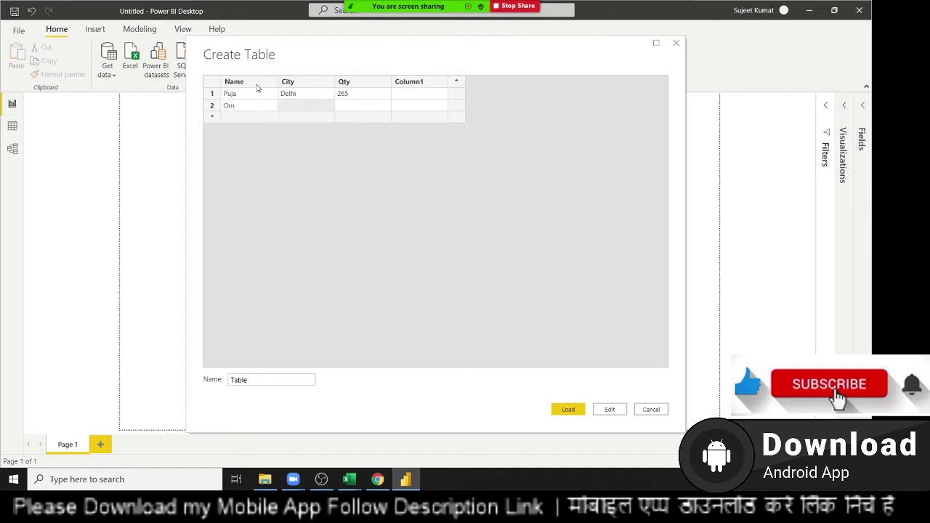
pyautogui.write('Pune')
pyautogui.press('Tab')
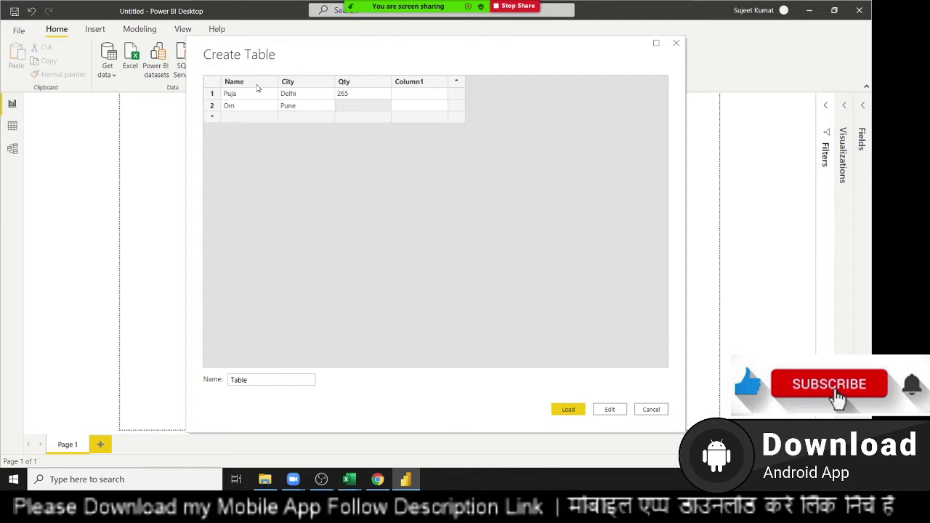
pyautogui.write('7452')
pyautogui.press('Return')
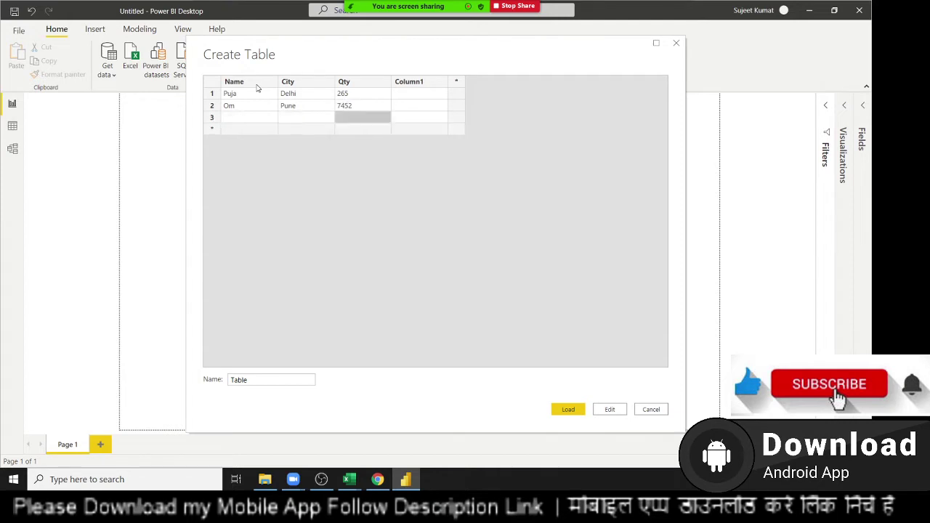
# Step: Enter the third row Inder/Kavita/124
pyautogui.press('Left')
pyautogui.press('Left')
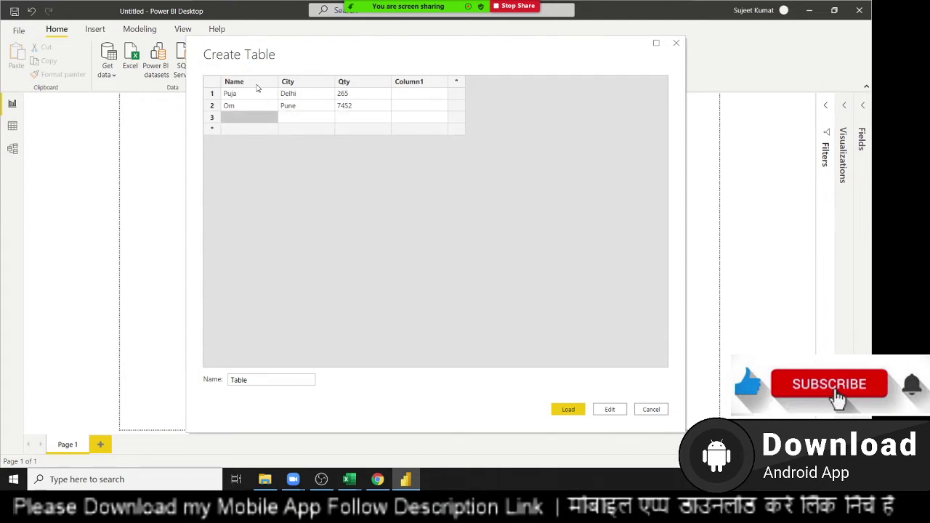
pyautogui.write('Inder')
pyautogui.press('Tab')
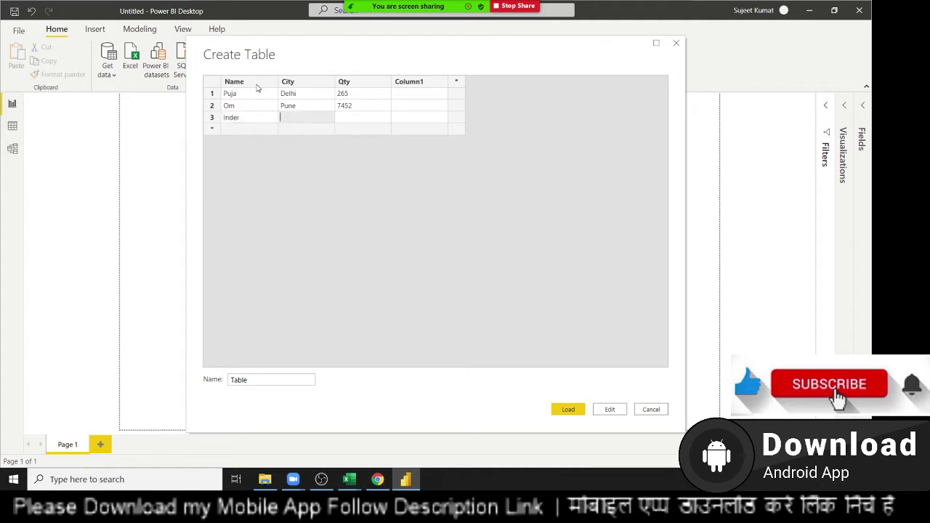
pyautogui.write('Kavita')
pyautogui.press('Tab')
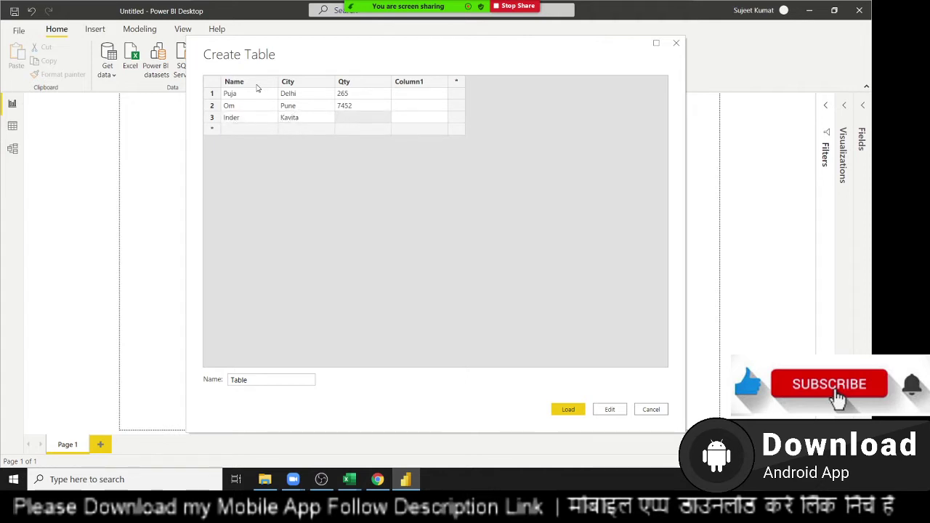
pyautogui.write('U')
# Step: Delete the empty Column1, load the table as Table, and bring up the LK-data workbook
pyautogui.click(416, 84)
pyautogui.rightClick(414, 86)
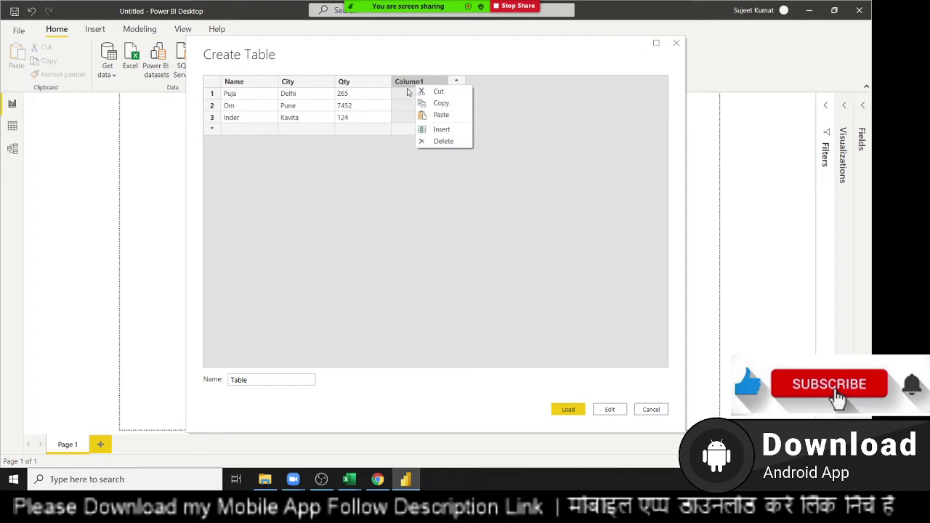
pyautogui.click(445, 141)
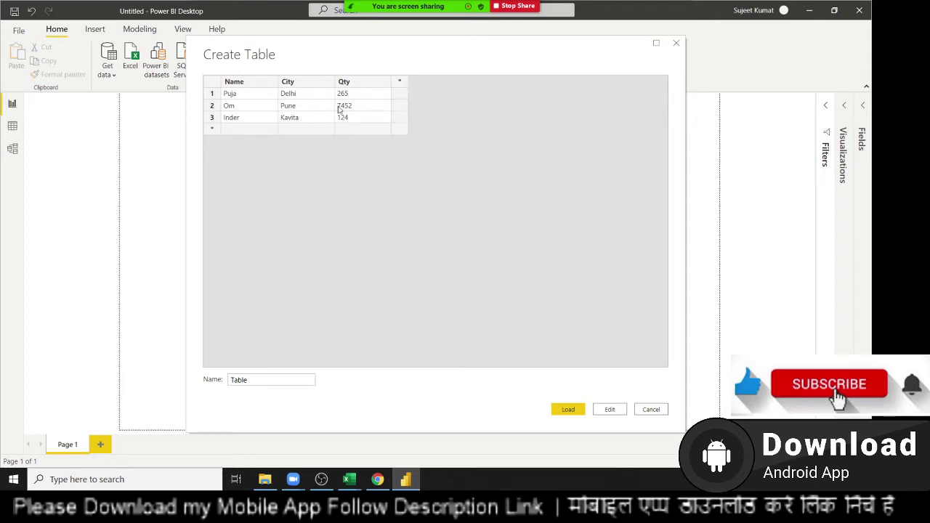
pyautogui.click(262, 379)
pyautogui.moveTo(263, 379); pyautogui.dragTo(165, 372)
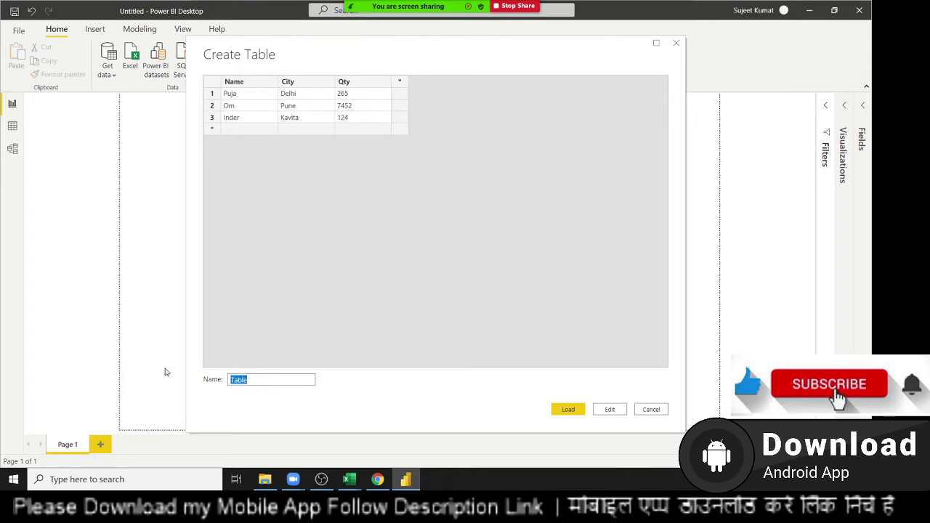
pyautogui.click(566, 411)
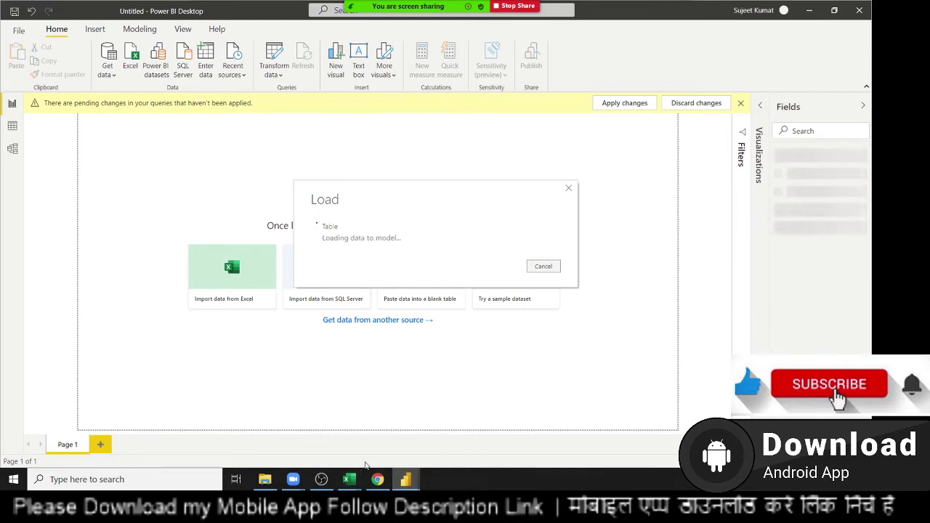
pyautogui.moveTo(353, 480)
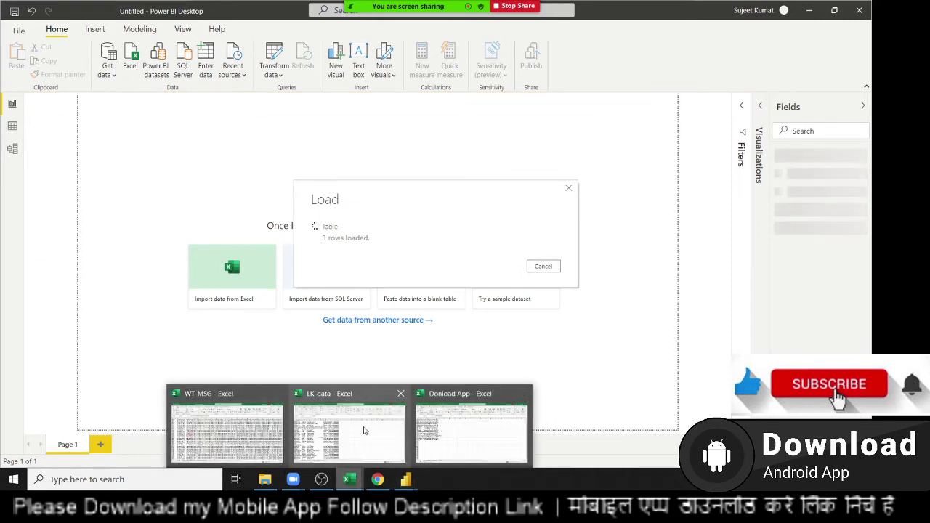
pyautogui.click(396, 440)
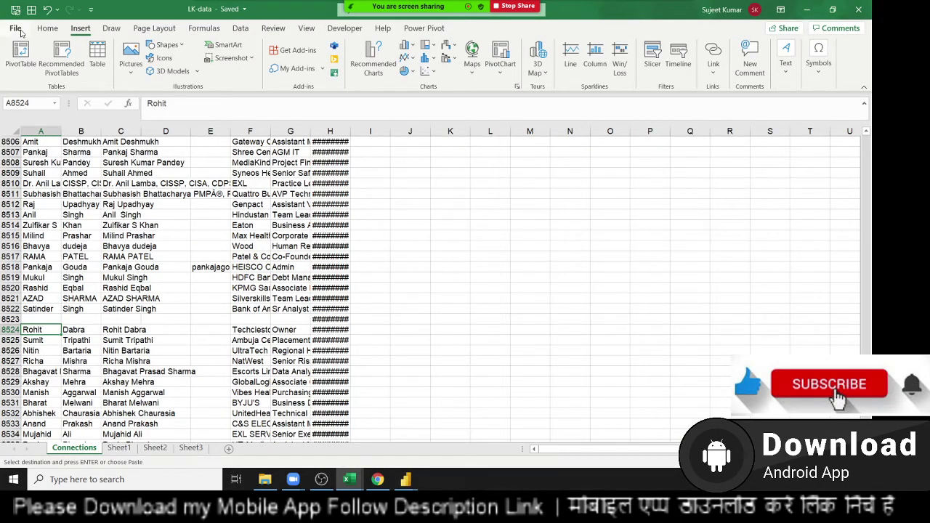
# Step: Open Excel's File backstage and view the Open workbook options
pyautogui.click(16, 29)
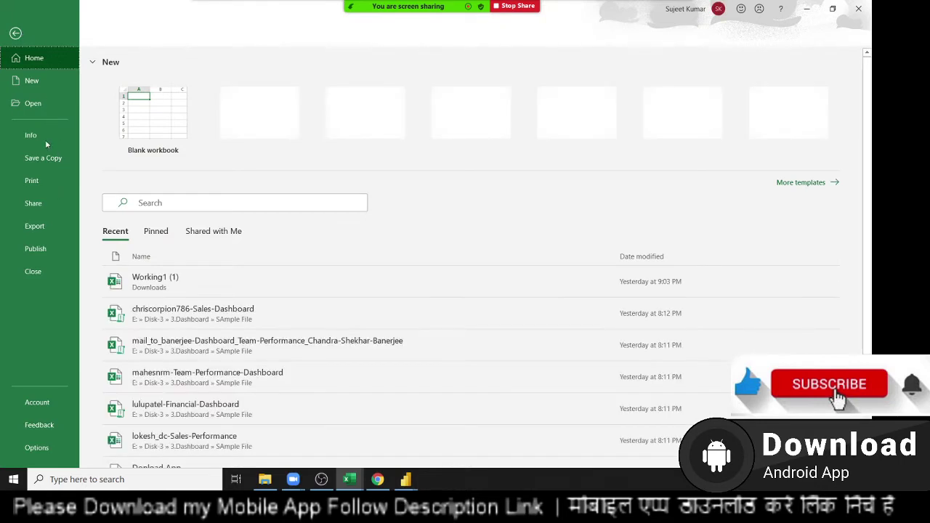
pyautogui.click(35, 109)
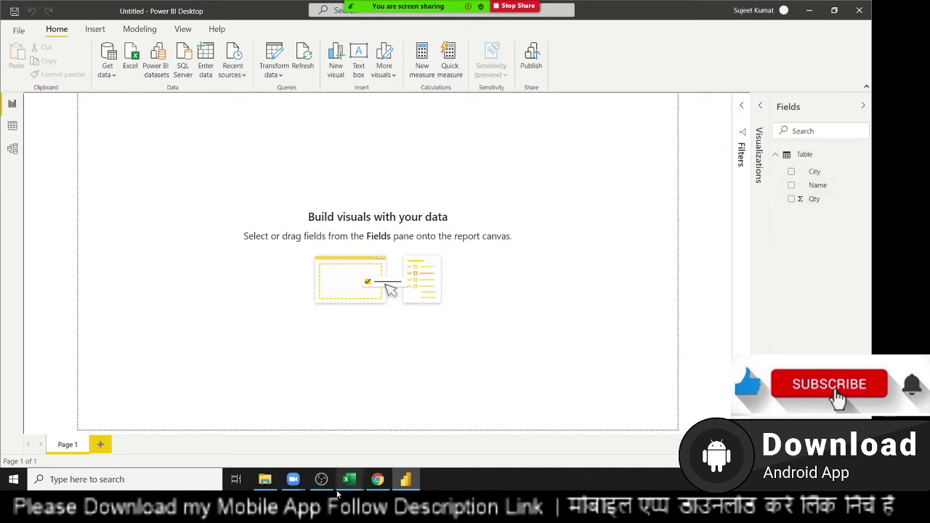
# Step: In DataP, check the Support and Data sheets, select the Data records from A1, return to Power BI
pyautogui.moveTo(356, 486)
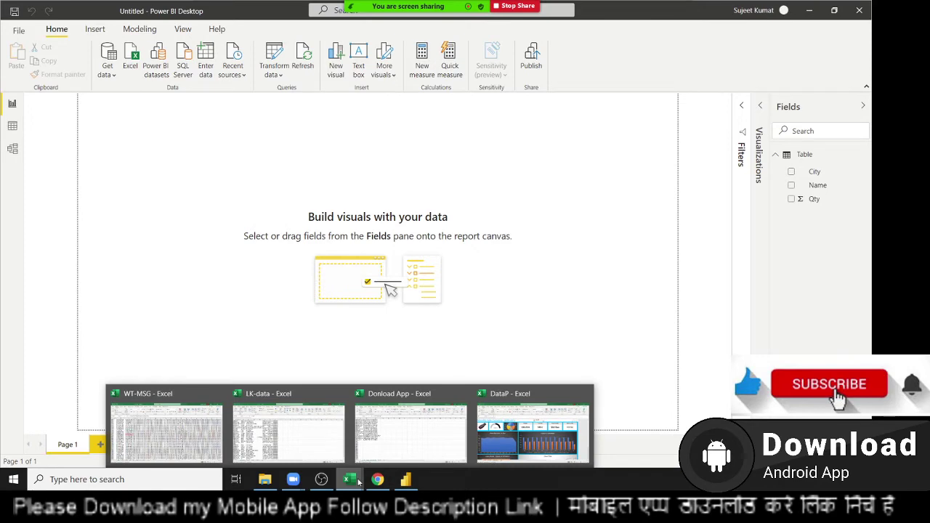
pyautogui.click(573, 451)
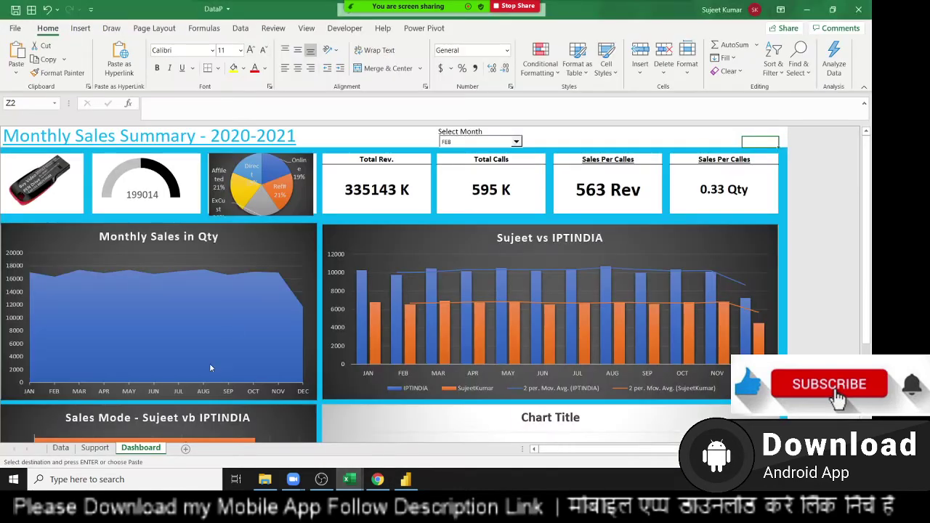
pyautogui.scroll(-5, 236, 327)
pyautogui.scroll(5, 236, 330)
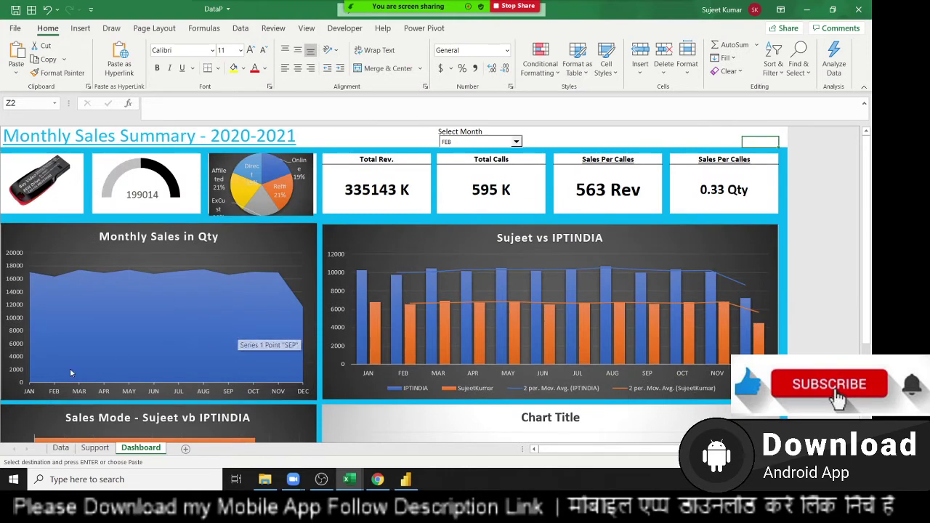
pyautogui.click(102, 450)
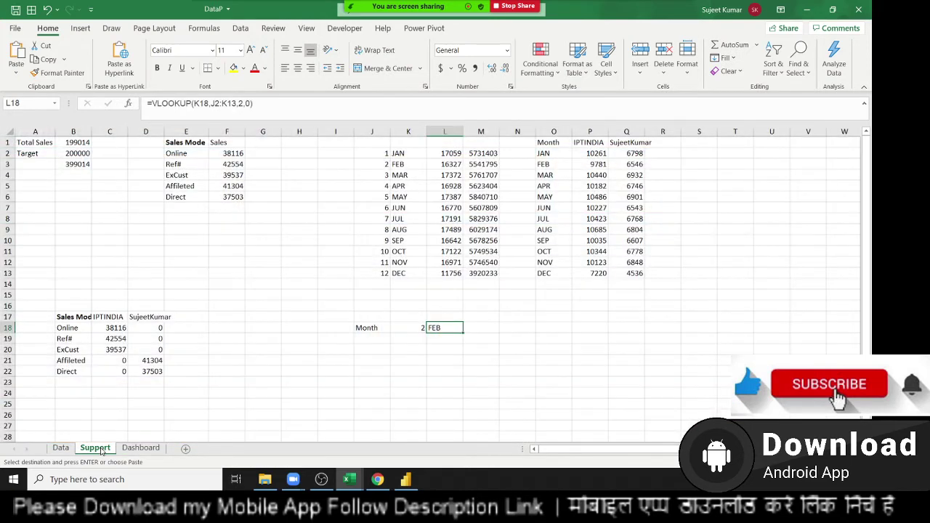
pyautogui.click(67, 451)
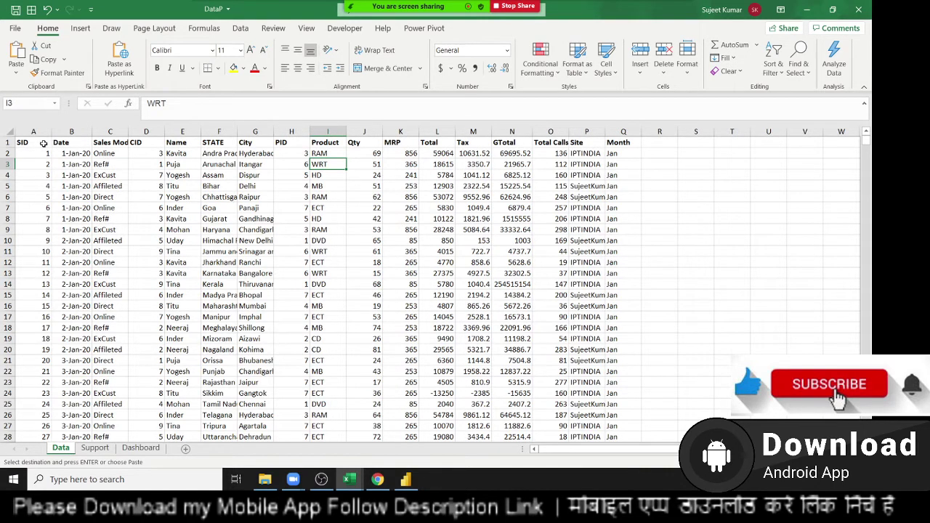
pyautogui.moveTo(44, 143)
pyautogui.mouseDown()
pyautogui.moveTo(404, 198)
pyautogui.moveTo(609, 393)
pyautogui.mouseUp()
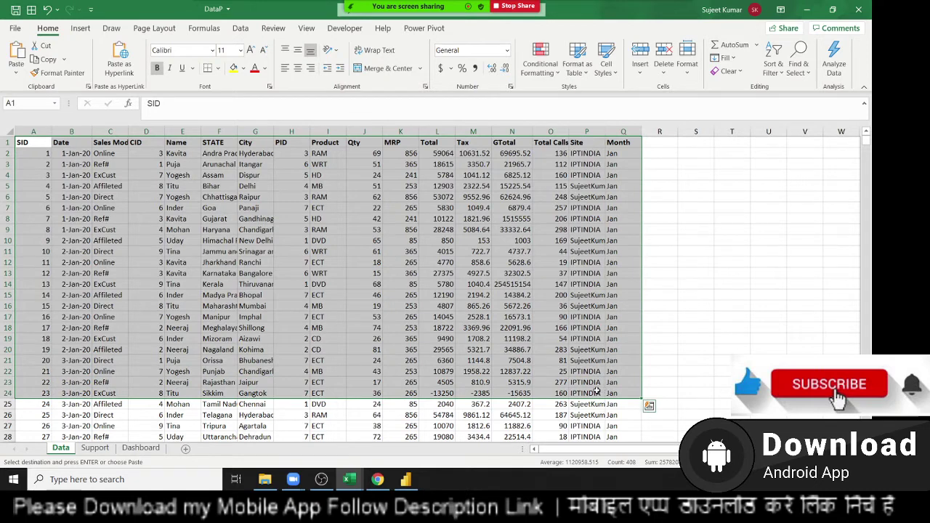
pyautogui.hotkey('alt', 'Tab')
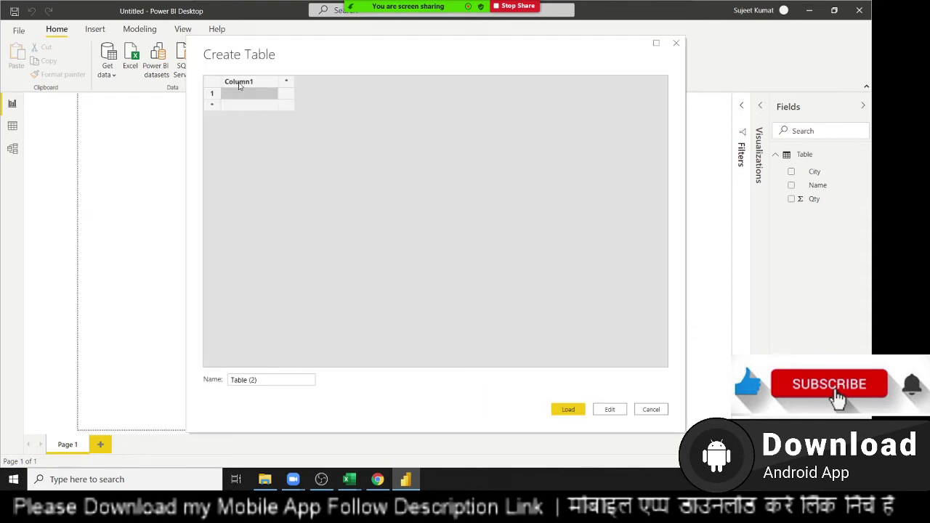
# Step: Paste the copied DataP rows into the Create Table grid, then cancel and discard the table
pyautogui.hotkey('ctrl', 'v')
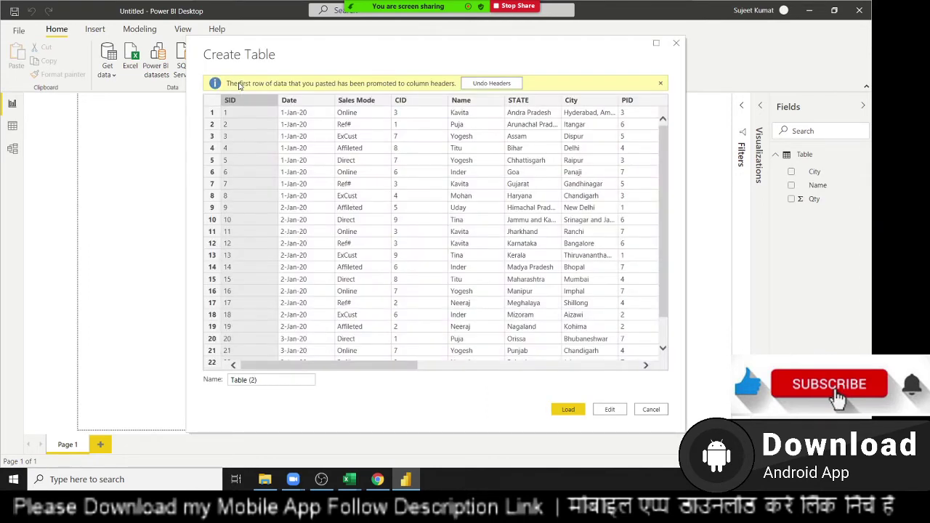
pyautogui.moveTo(366, 365)
pyautogui.mouseDown()
pyautogui.moveTo(603, 390)
pyautogui.moveTo(445, 378)
pyautogui.mouseUp()
pyautogui.moveTo(383, 371)
pyautogui.mouseDown()
pyautogui.moveTo(372, 373)
pyautogui.moveTo(623, 387)
pyautogui.mouseUp()
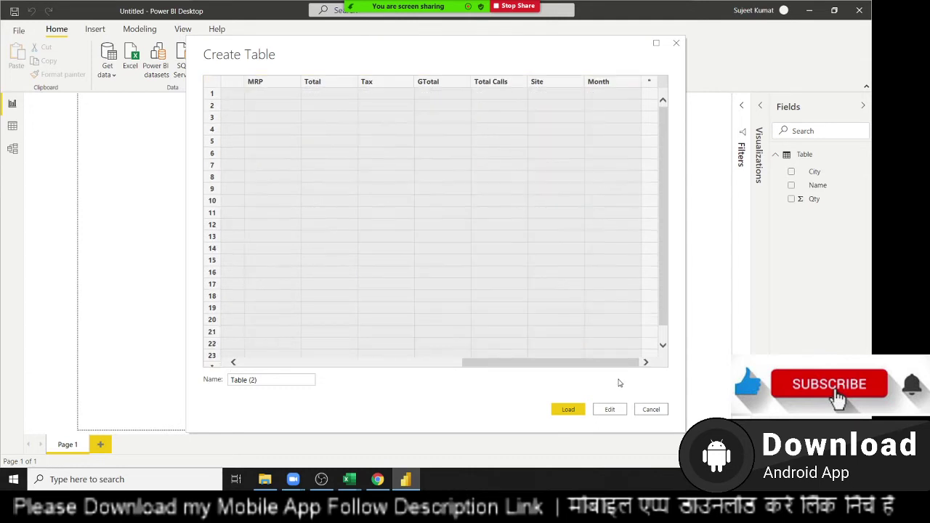
pyautogui.click(651, 410)
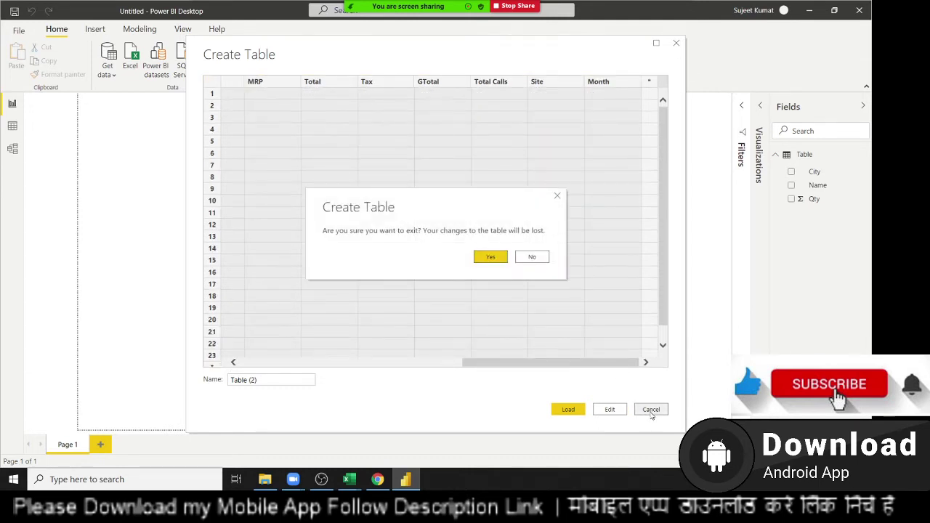
pyautogui.click(492, 256)
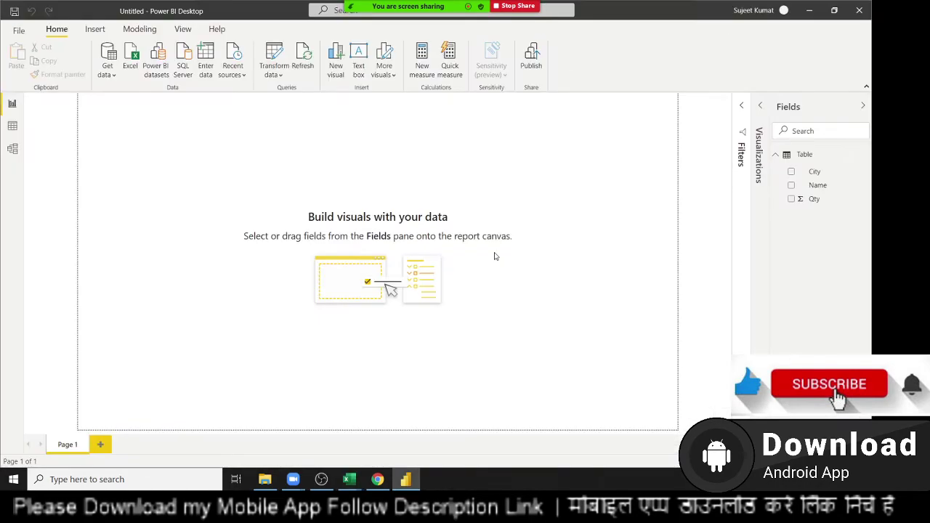
# Step: Select DataP's full Data range A1:Q3914 with Ctrl+Shift+Right/Down, then return to Power BI
pyautogui.hotkey('alt', 'Tab')
pyautogui.hotkey('alt', 'Tab')
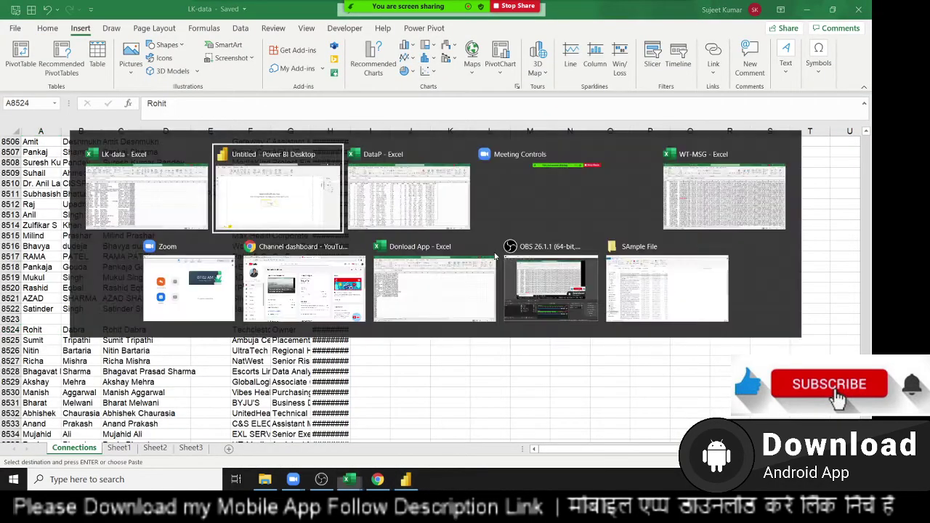
pyautogui.hotkey('alt', 'Tab')
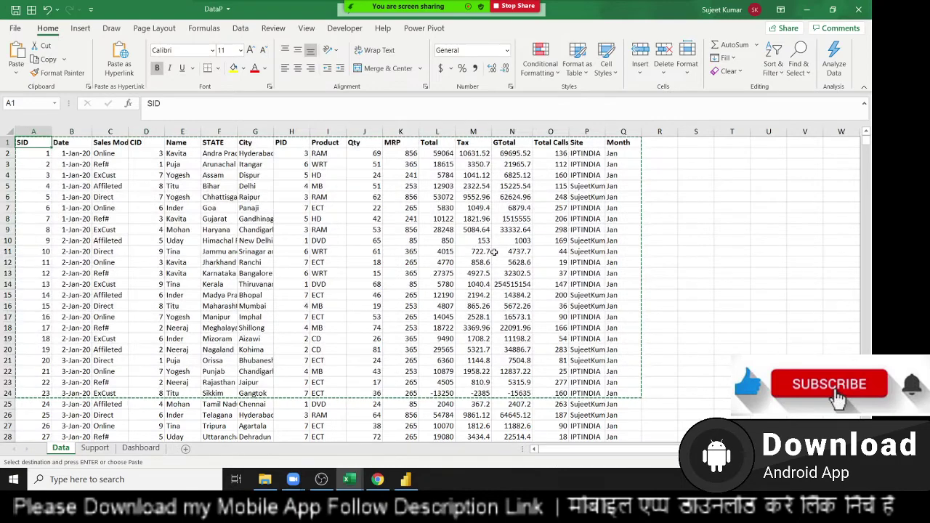
pyautogui.hotkey('ctrl', 'shift', 'Right')
pyautogui.hotkey('ctrl', 'shift', 'Down')
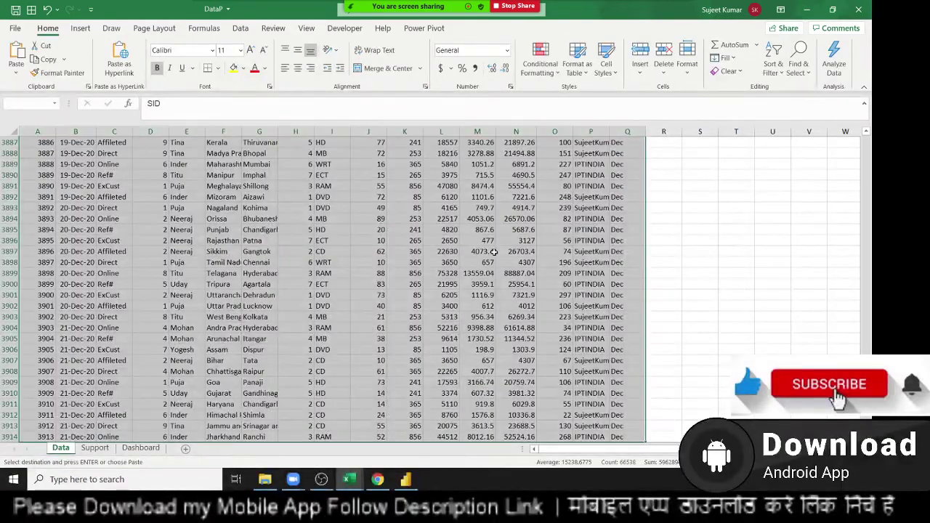
pyautogui.scroll(-2, 365, 299)
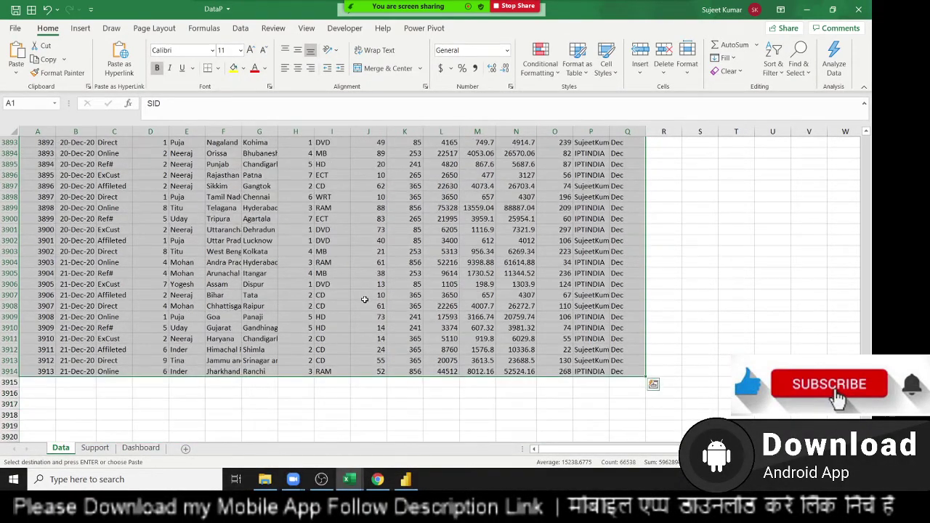
pyautogui.hotkey('alt', 'Tab')
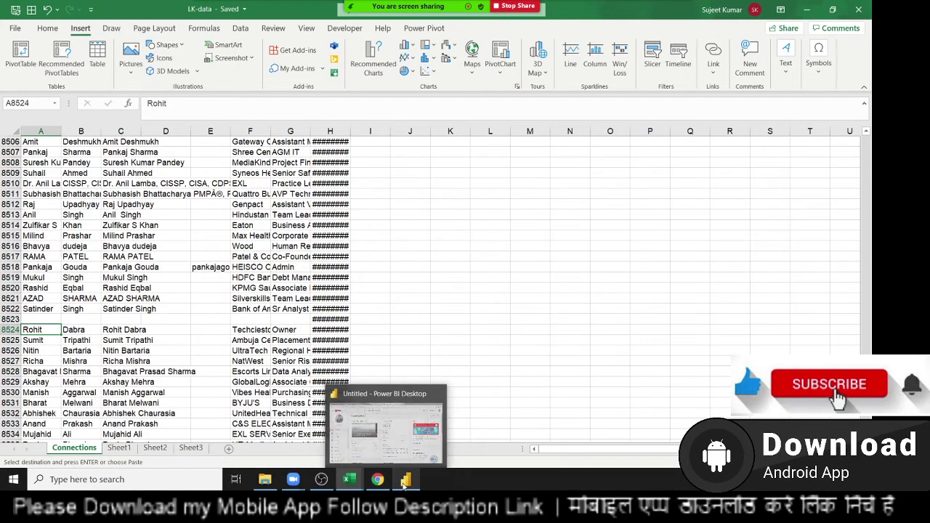
pyautogui.click(404, 484)
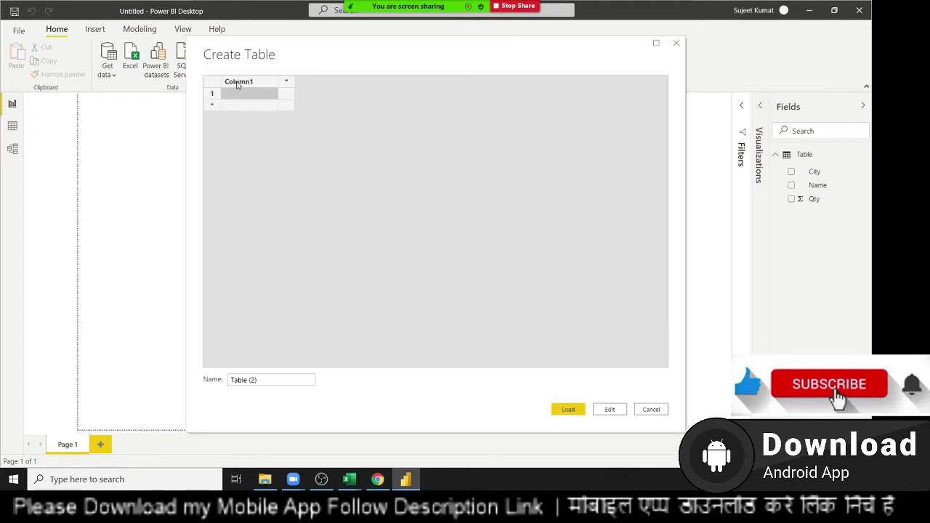
# Step: Paste into the Table (2) grid, dismiss the clipboard-too-large error, and cancel the table
pyautogui.hotkey('ctrl', 'v')
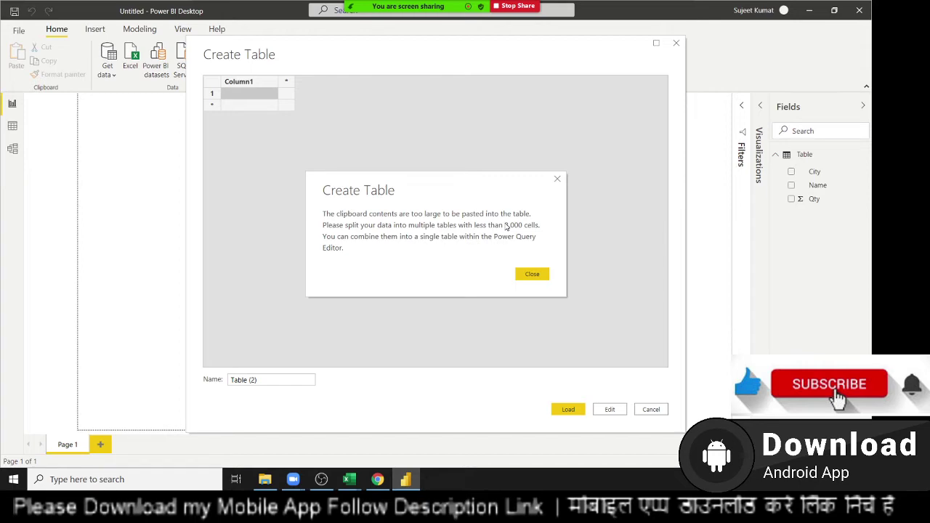
pyautogui.click(558, 179)
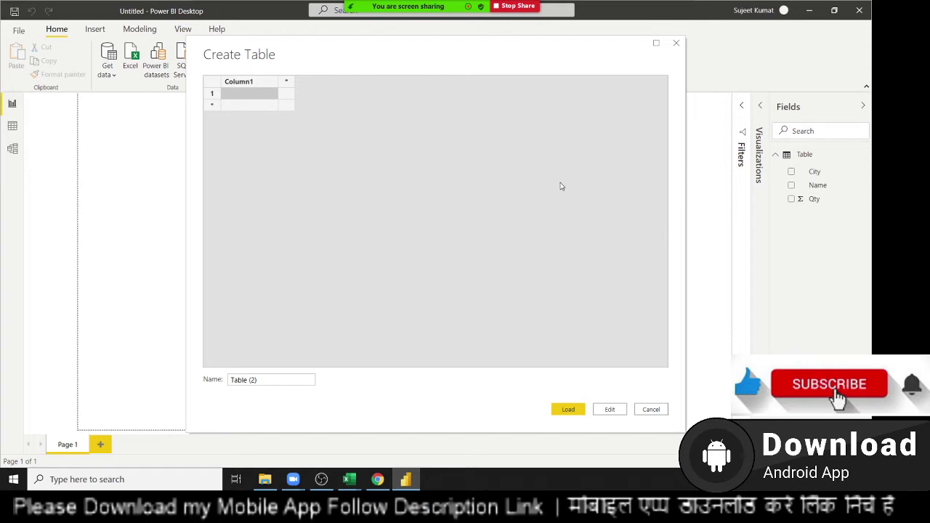
pyautogui.click(651, 410)
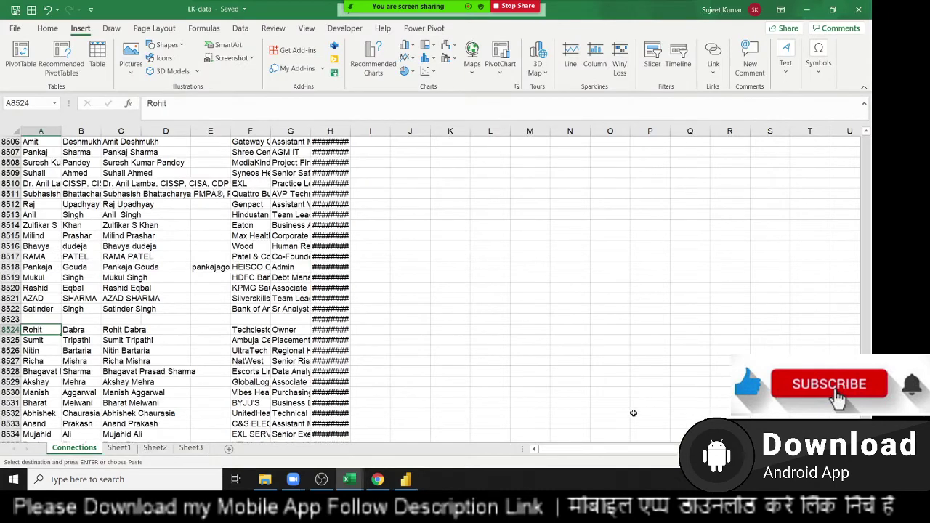
# Step: Close the DataP workbook in Excel, discarding its clipboard contents, and return to Power BI
pyautogui.hotkey('alt', 'Tab')
pyautogui.hotkey('alt', 'Tab')
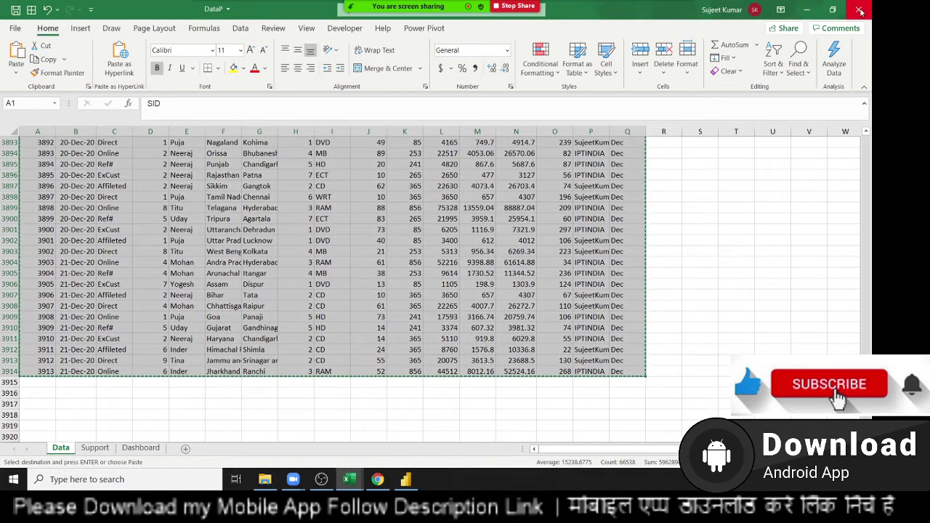
pyautogui.click(858, 10)
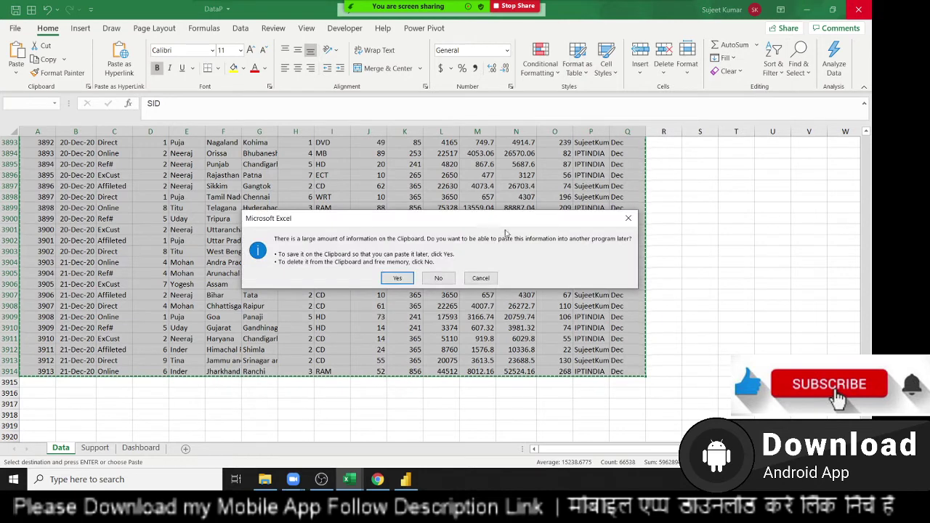
pyautogui.click(439, 279)
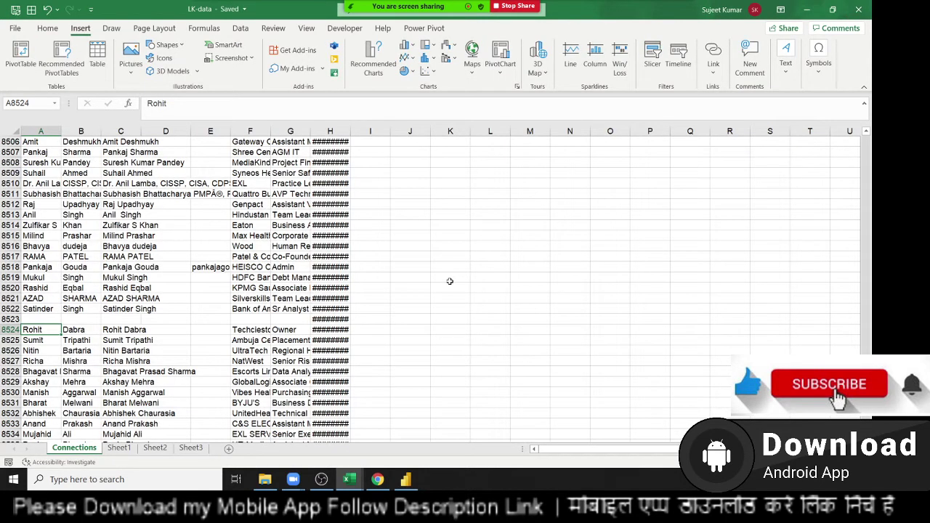
pyautogui.hotkey('alt', 'Tab')
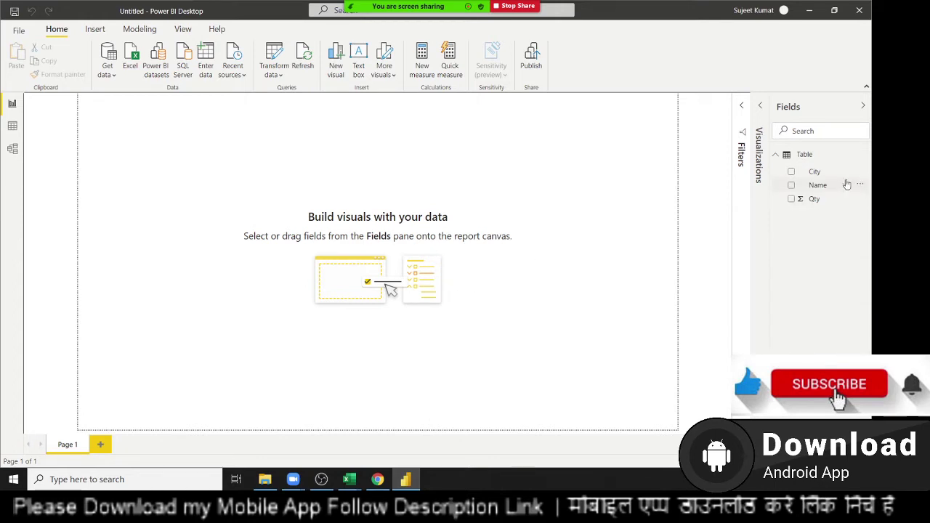
# Step: Collapse the Table field list and open the Get Data dialog via Home > Get data > More
pyautogui.click(776, 157)
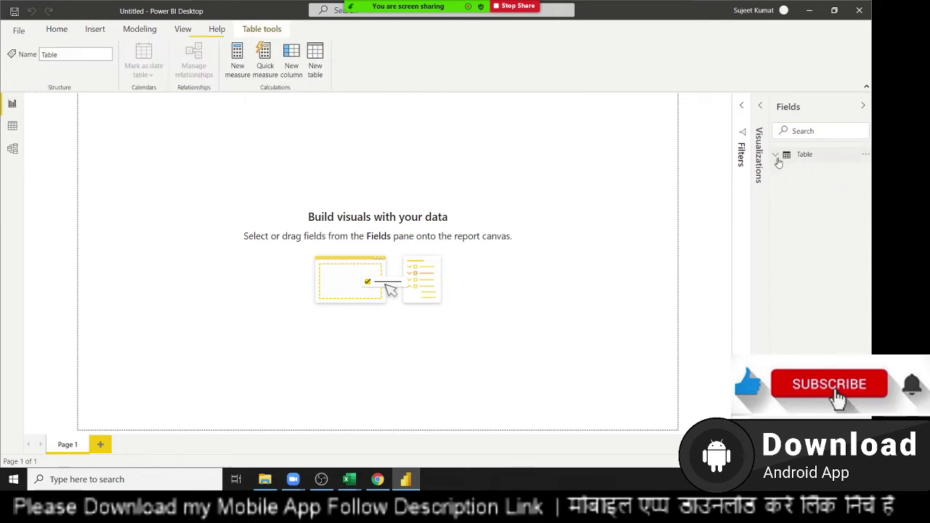
pyautogui.click(57, 29)
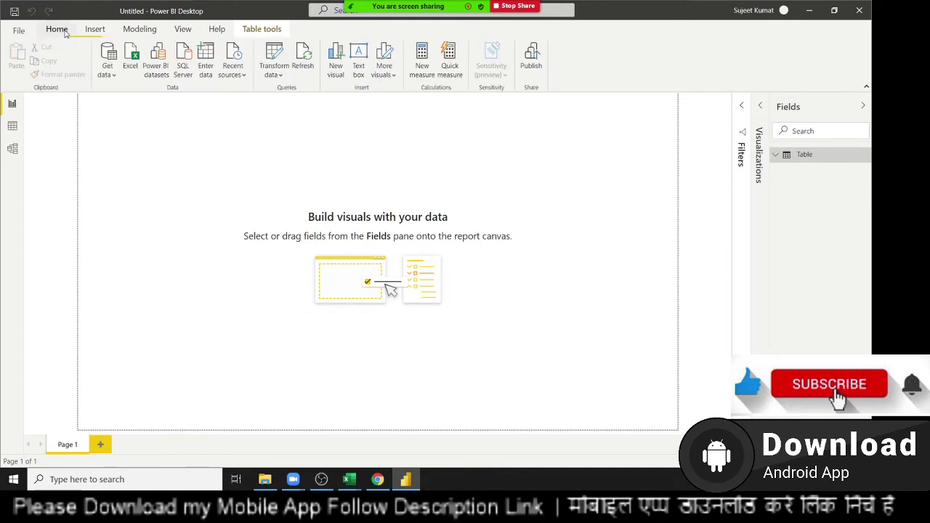
pyautogui.click(108, 71)
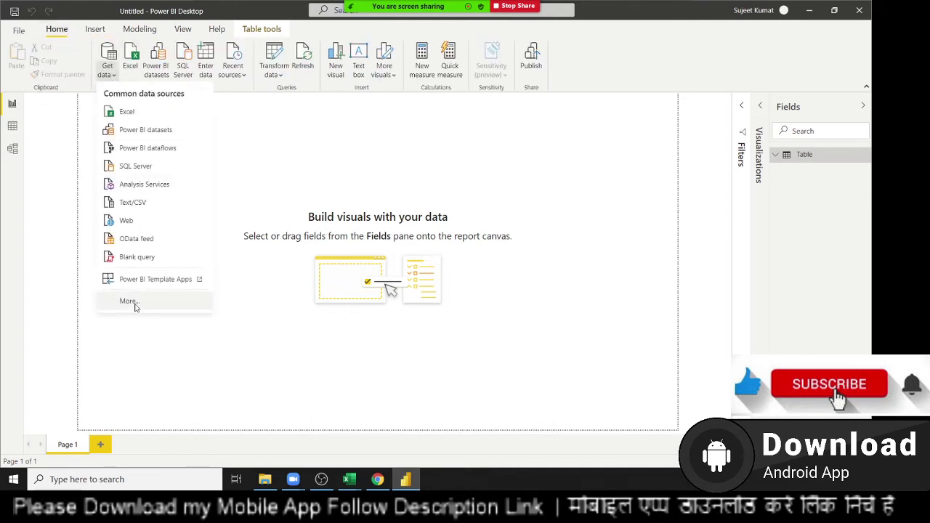
pyautogui.click(134, 305)
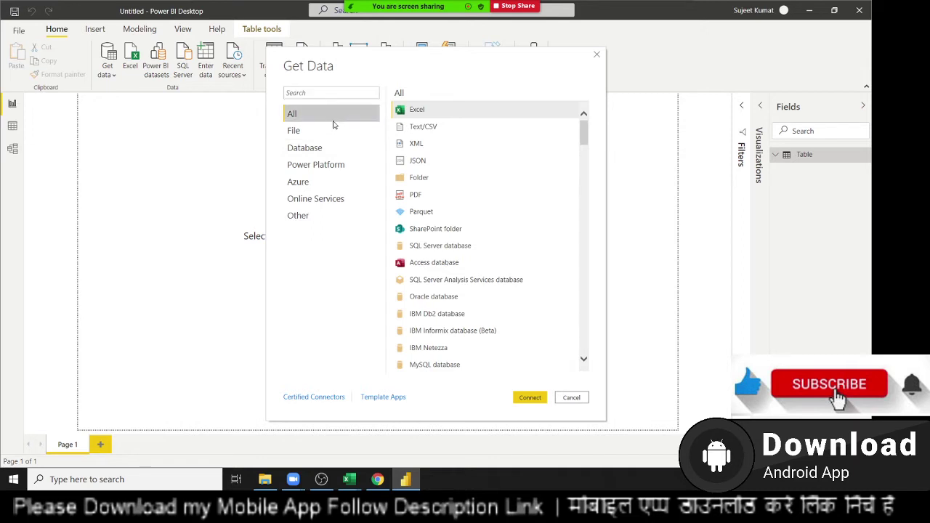
# Step: Browse the File connectors, selecting Folder, PDF and then Parquet
pyautogui.click(297, 136)
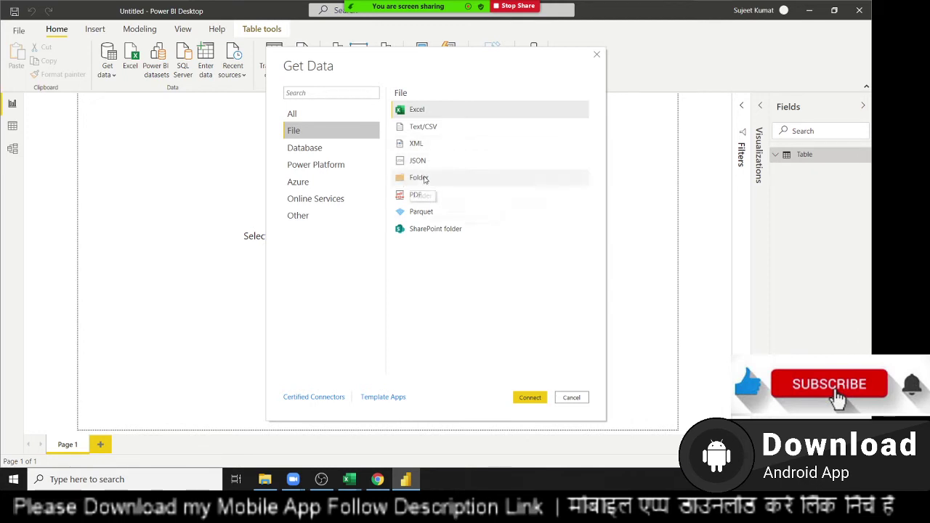
pyautogui.click(426, 180)
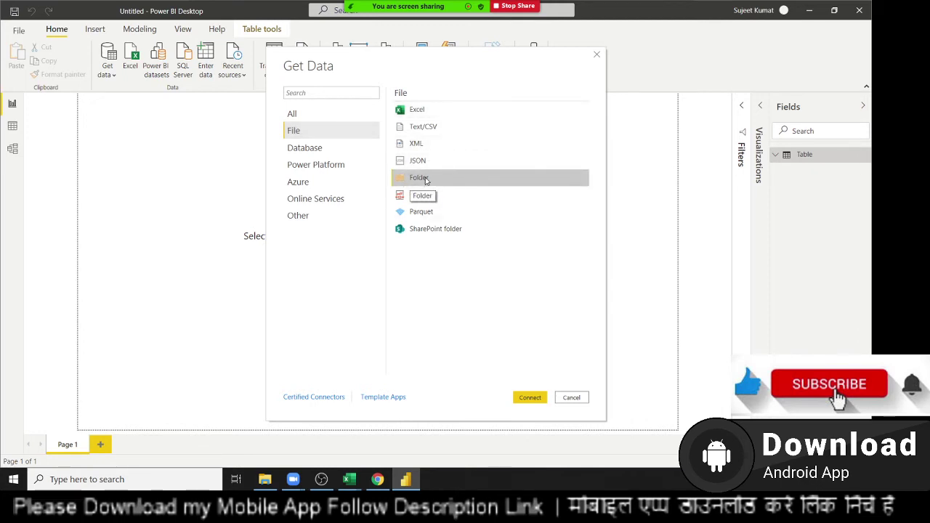
pyautogui.click(426, 195)
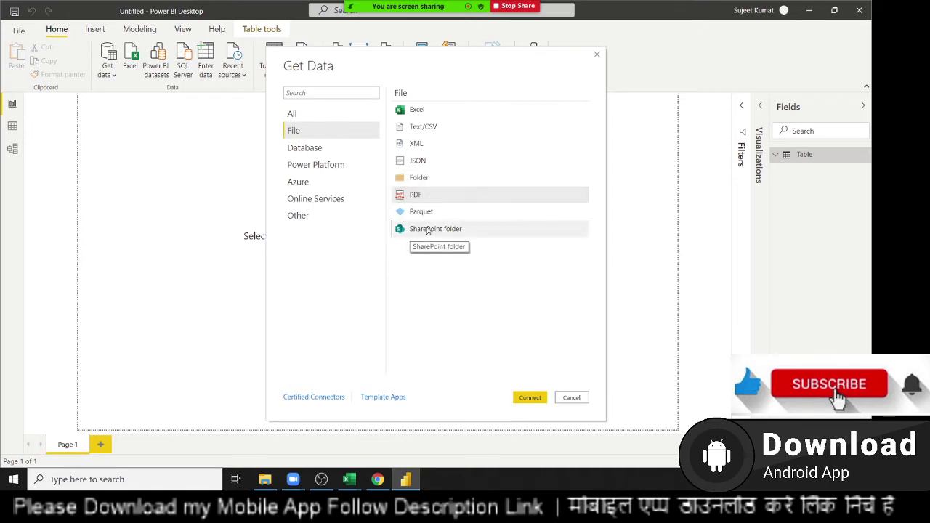
pyautogui.press('Up')
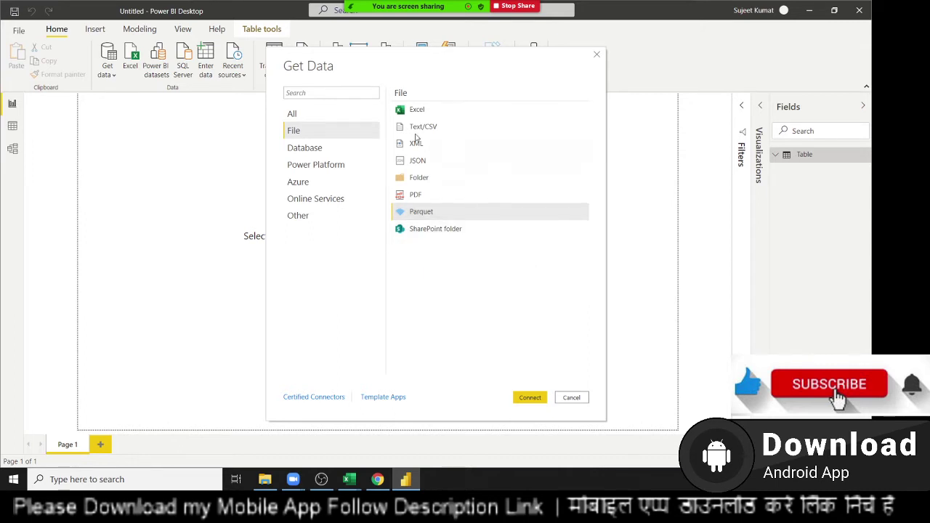
# Step: Scroll through the Database connectors, then switch to the Power Platform category
pyautogui.click(309, 157)
pyautogui.scroll(-1, 505, 178)
pyautogui.scroll(-2, 505, 183)
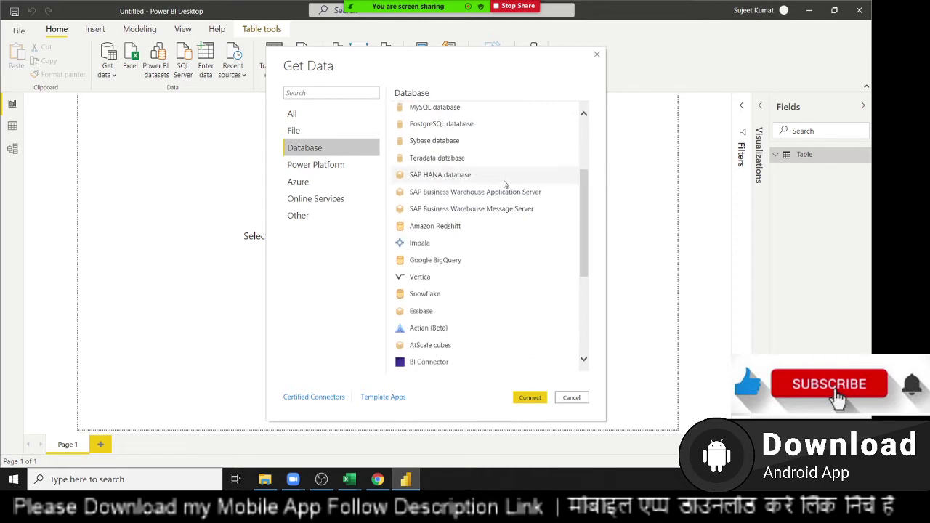
pyautogui.scroll(-2, 505, 183)
pyautogui.scroll(-2, 505, 183)
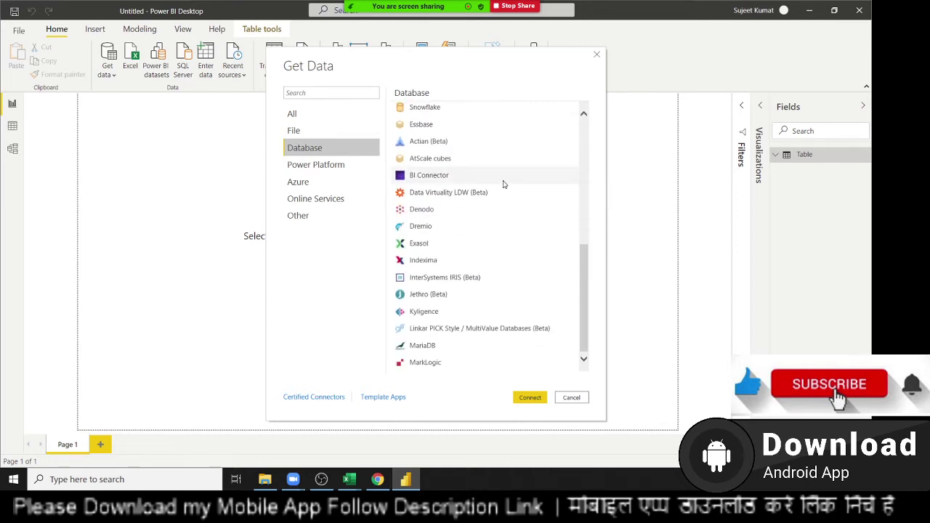
pyautogui.scroll(3, 504, 184)
pyautogui.scroll(5, 504, 184)
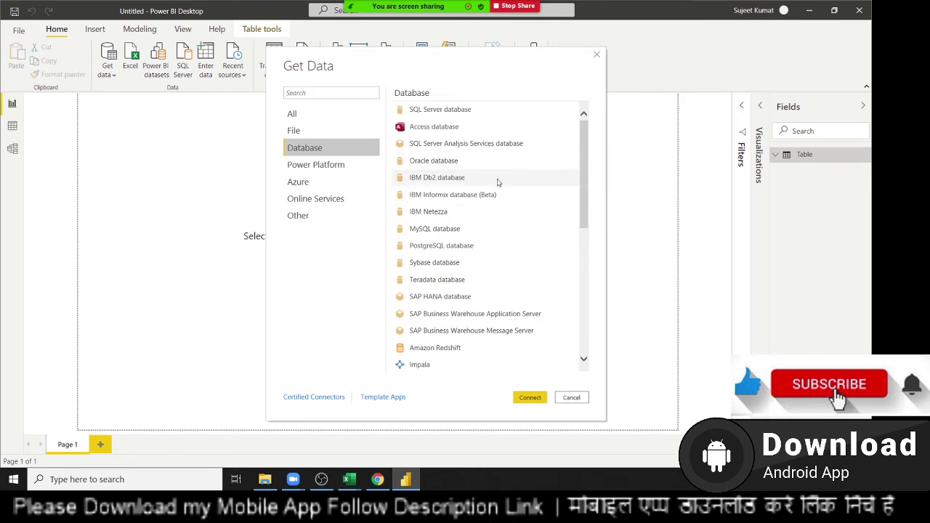
pyautogui.scroll(-2, 500, 248)
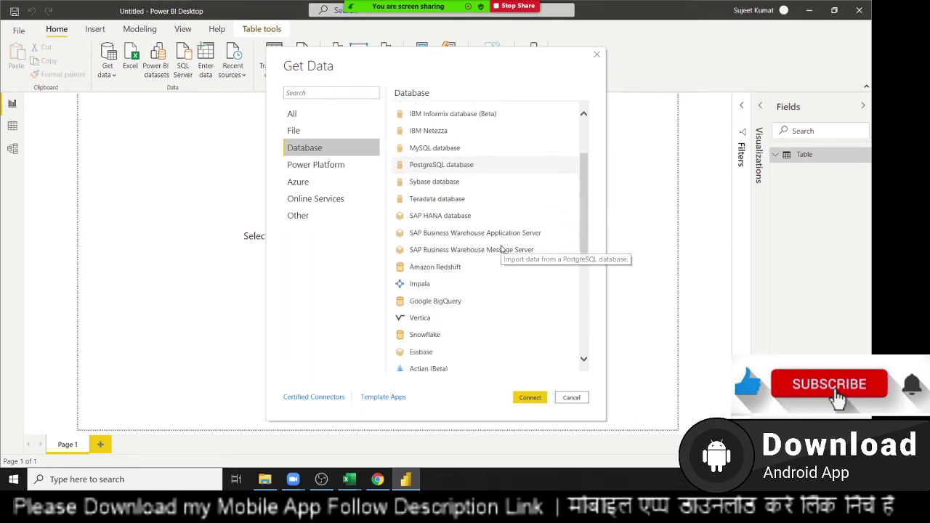
pyautogui.scroll(-2, 501, 249)
pyautogui.scroll(-2, 500, 249)
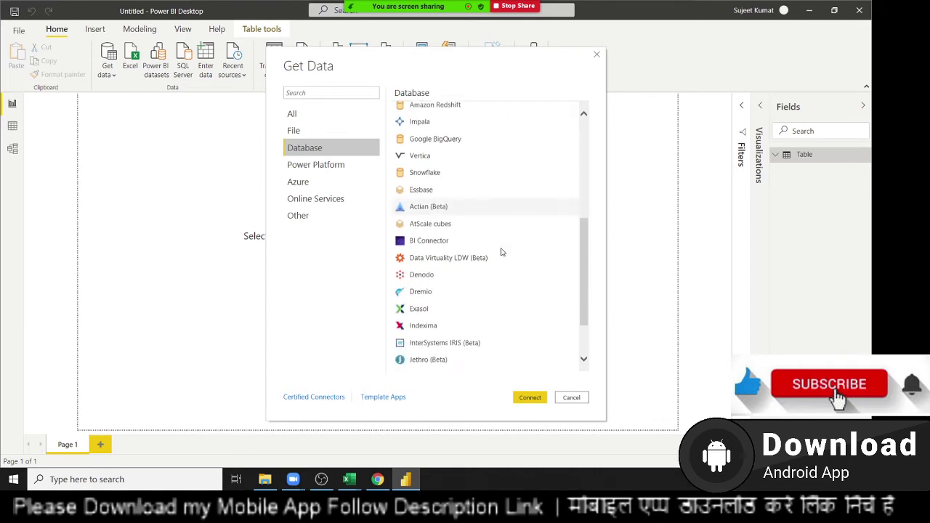
pyautogui.scroll(-2, 500, 251)
pyautogui.scroll(2, 500, 259)
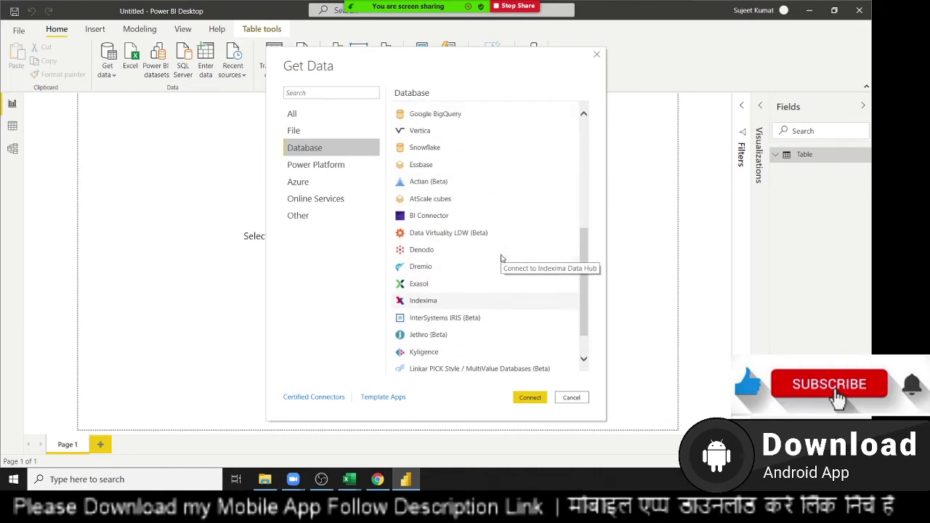
pyautogui.scroll(2, 501, 258)
pyautogui.scroll(3, 502, 259)
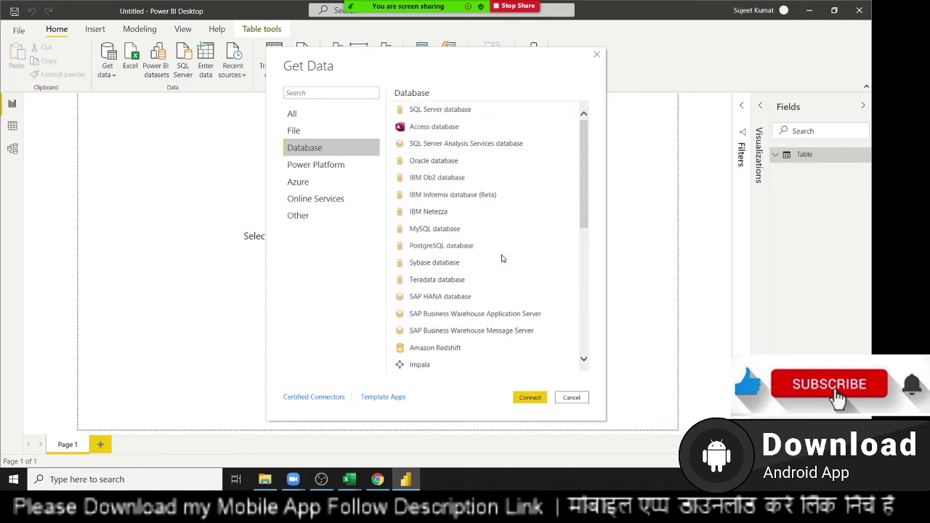
pyautogui.scroll(-1, 501, 258)
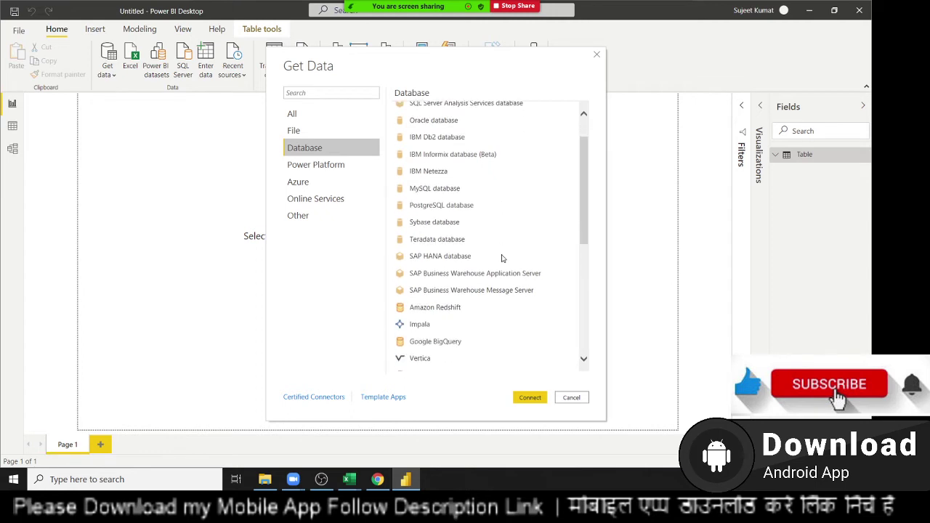
pyautogui.scroll(1, 501, 259)
pyautogui.scroll(-4, 501, 258)
pyautogui.scroll(-3, 501, 259)
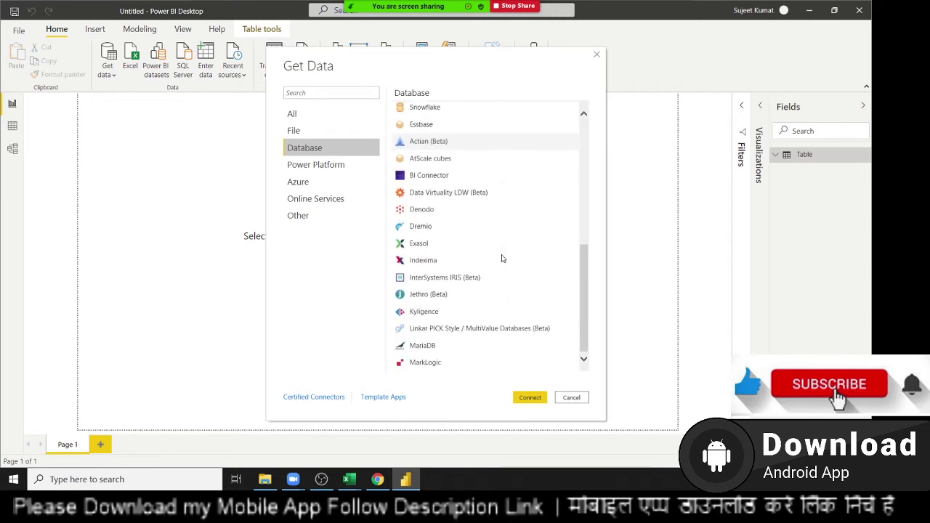
pyautogui.click(317, 166)
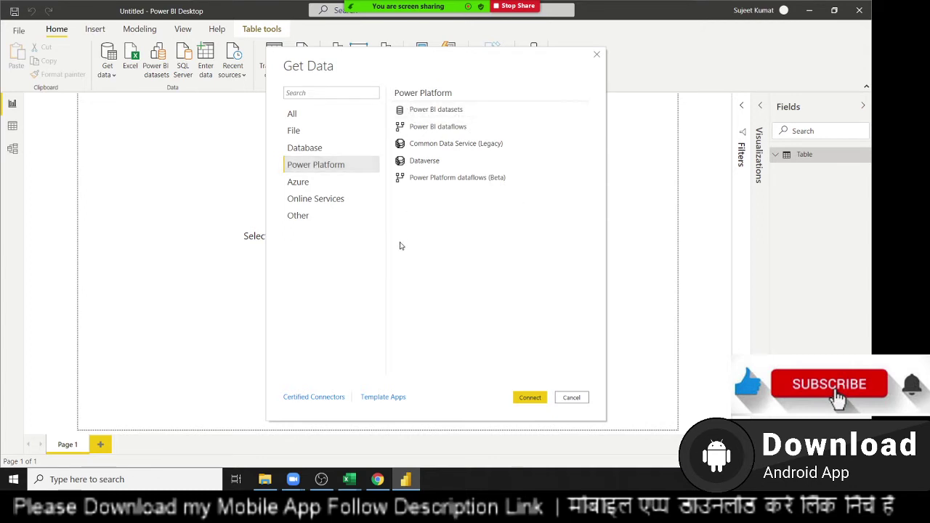
# Step: Show and scroll through the Azure connectors
pyautogui.click(300, 186)
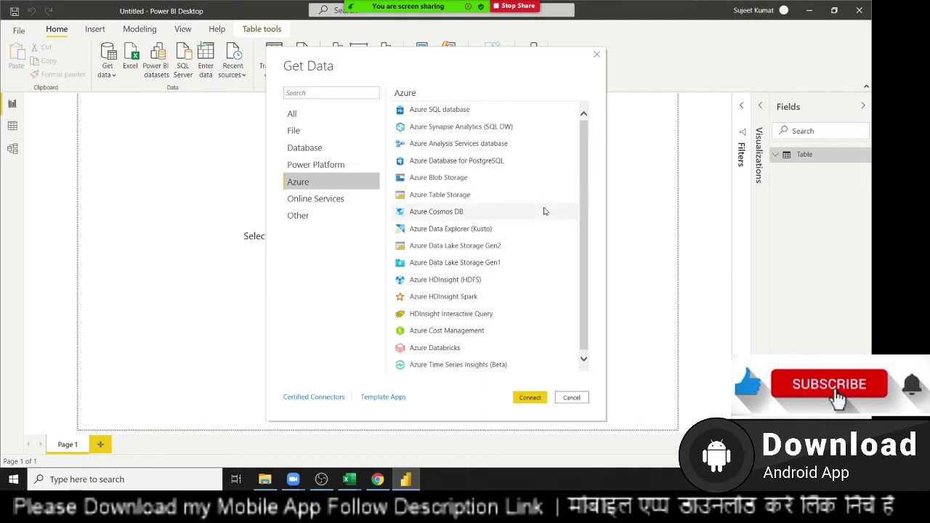
pyautogui.scroll(-1, 544, 214)
pyautogui.scroll(1, 543, 213)
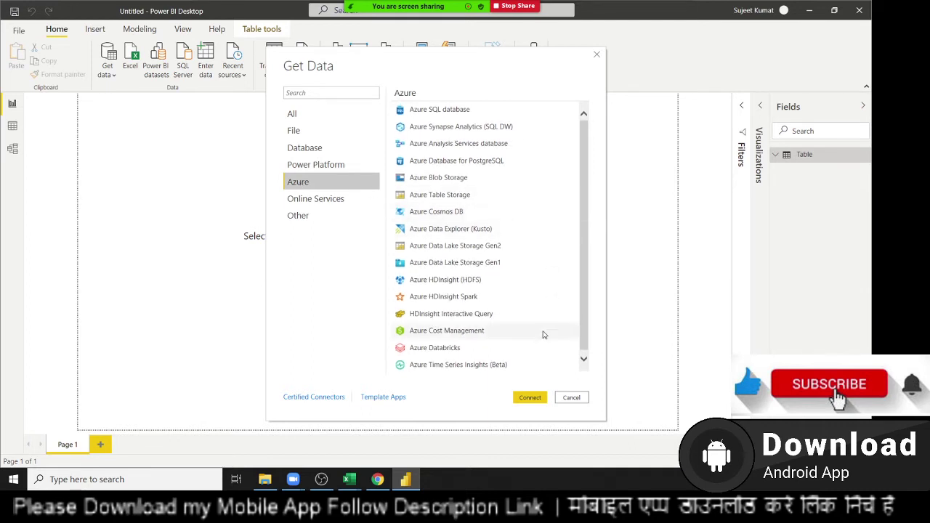
pyautogui.scroll(-1, 544, 334)
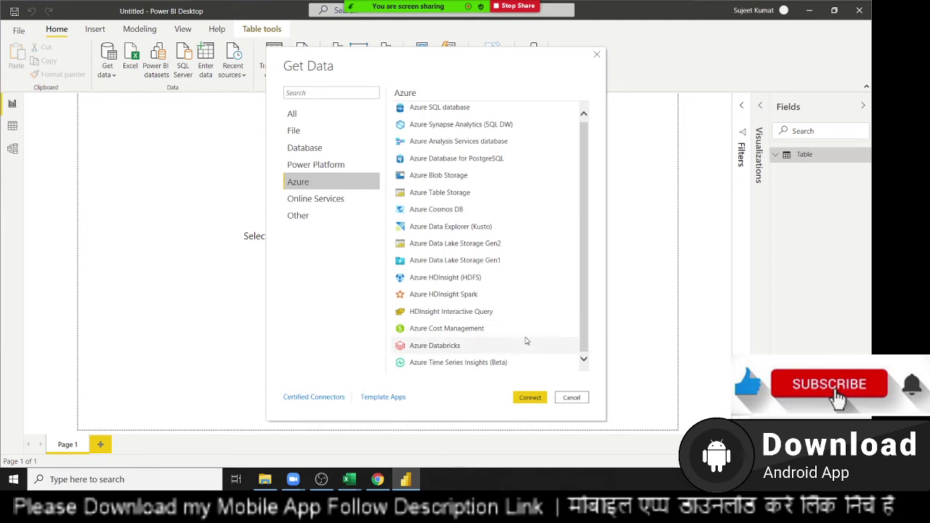
pyautogui.scroll(1, 528, 342)
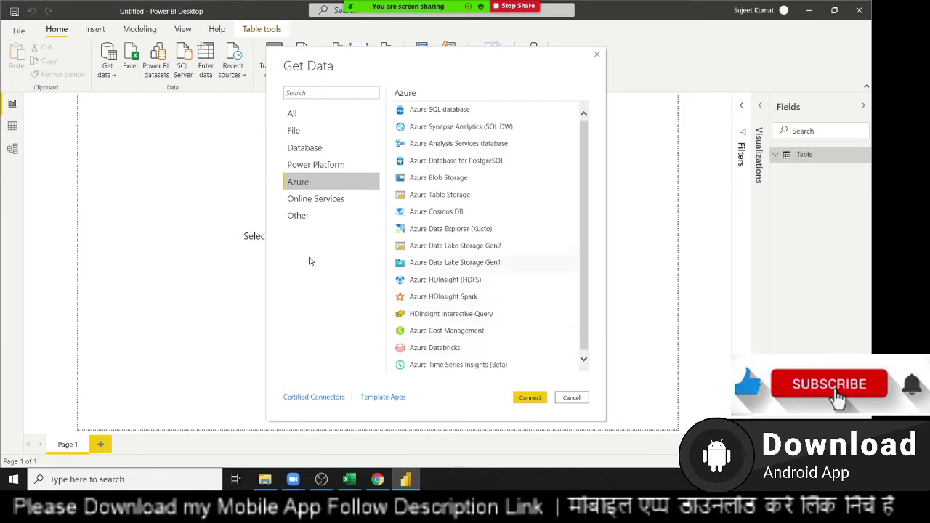
# Step: Show the Online Services connectors and scroll through the full list
pyautogui.click(327, 206)
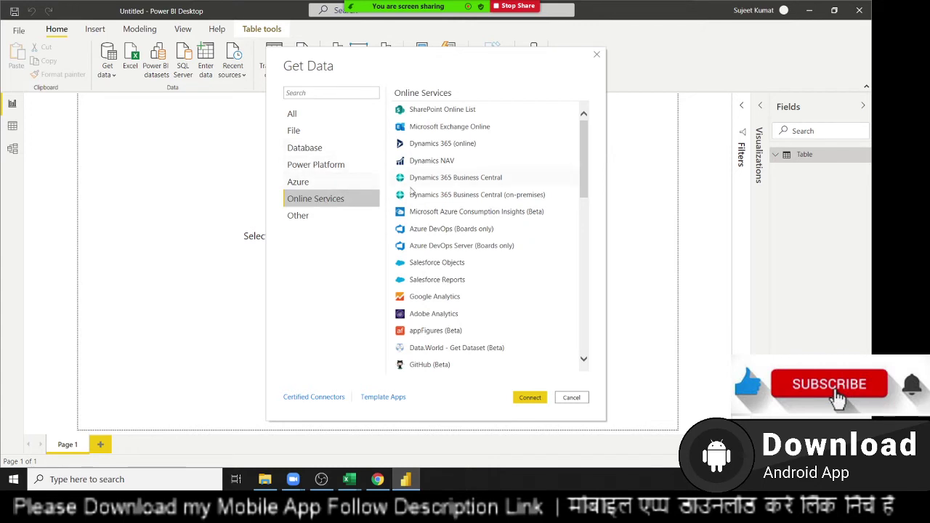
pyautogui.scroll(-3, 426, 211)
pyautogui.scroll(-3, 426, 211)
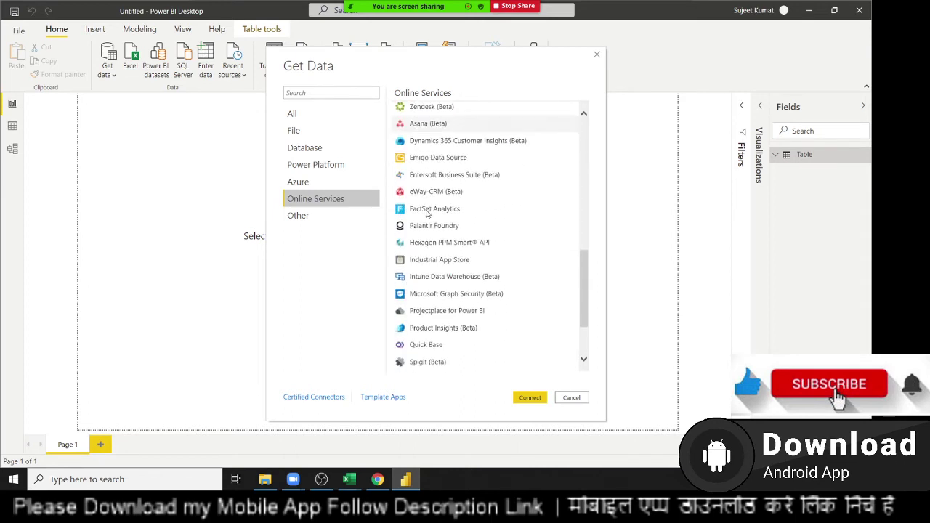
pyautogui.scroll(-2, 428, 214)
pyautogui.scroll(2, 538, 284)
pyautogui.scroll(2, 536, 280)
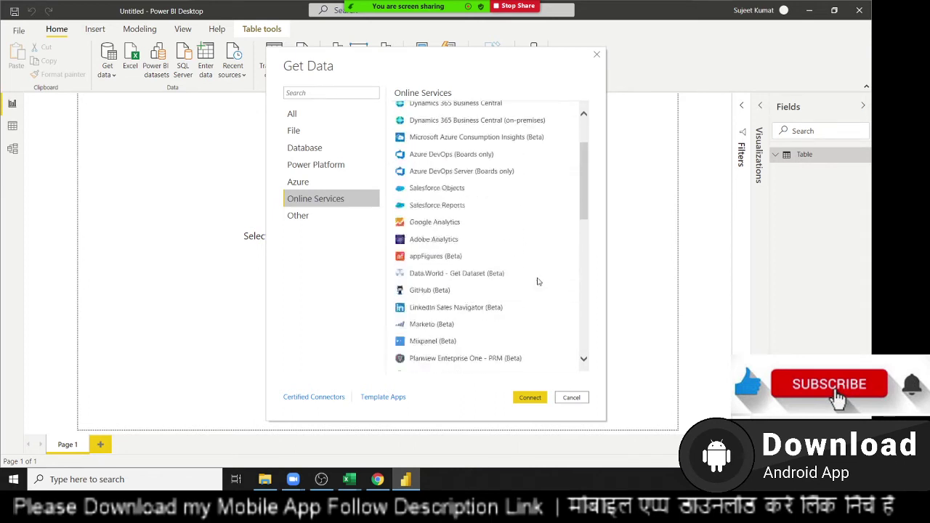
pyautogui.scroll(2, 535, 276)
pyautogui.scroll(1, 535, 276)
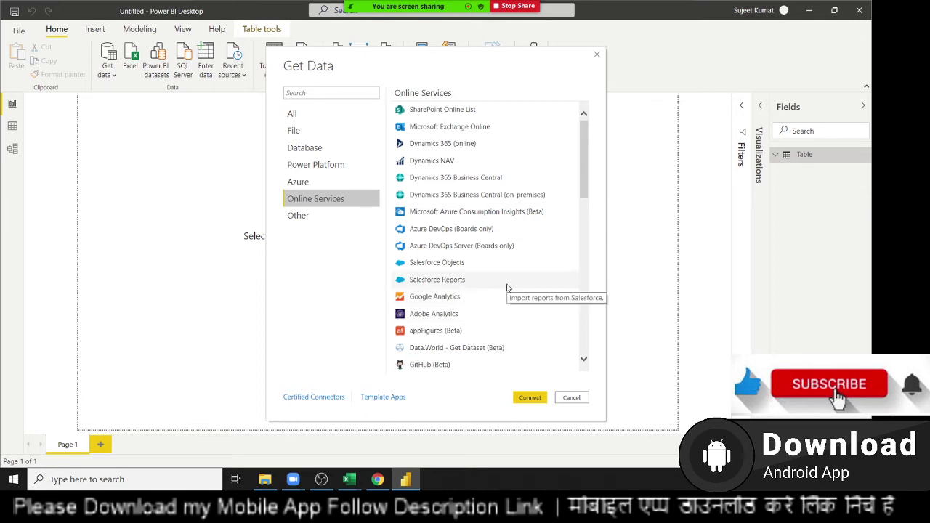
pyautogui.scroll(-2, 507, 288)
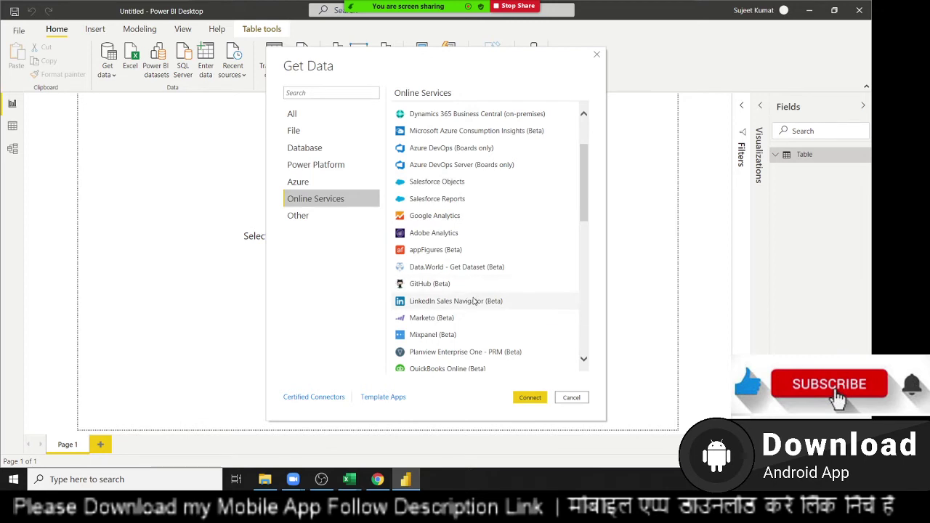
pyautogui.scroll(-2, 473, 300)
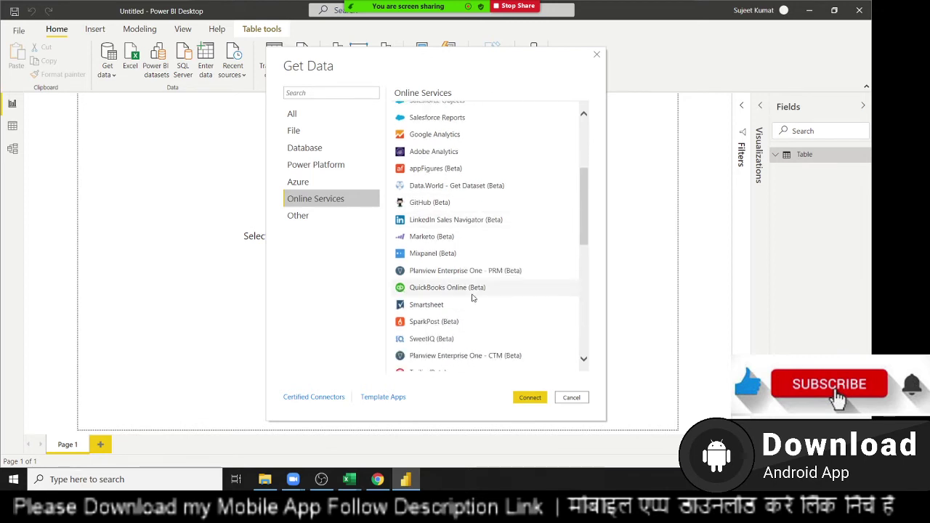
pyautogui.scroll(-3, 473, 298)
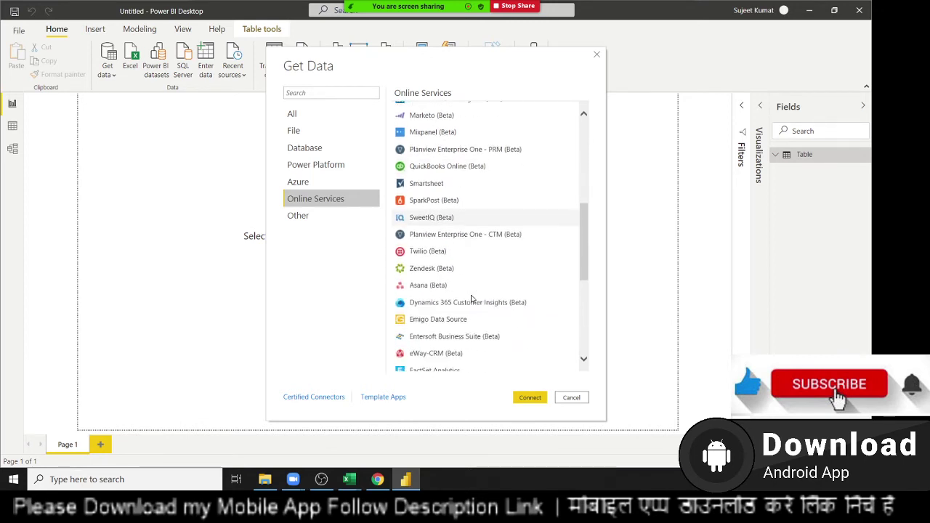
pyautogui.scroll(-3, 470, 298)
pyautogui.scroll(-1, 470, 304)
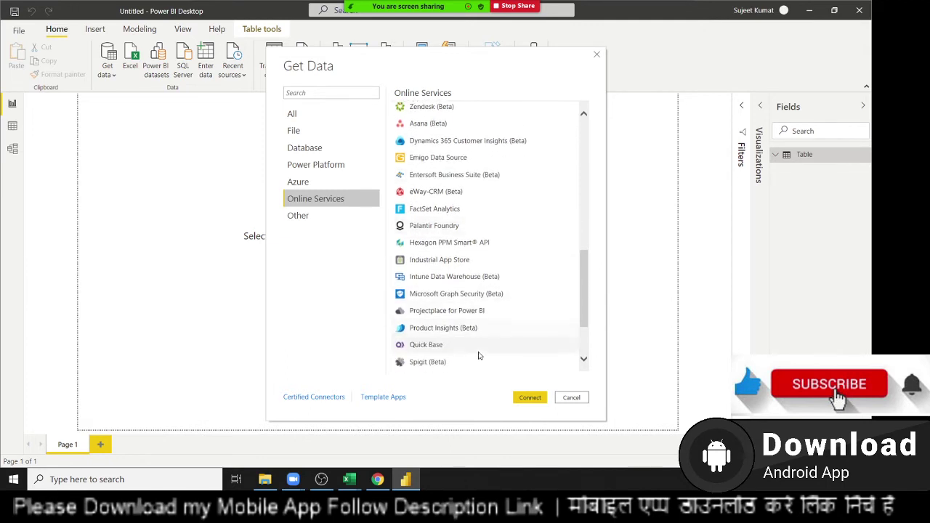
pyautogui.scroll(-1, 477, 354)
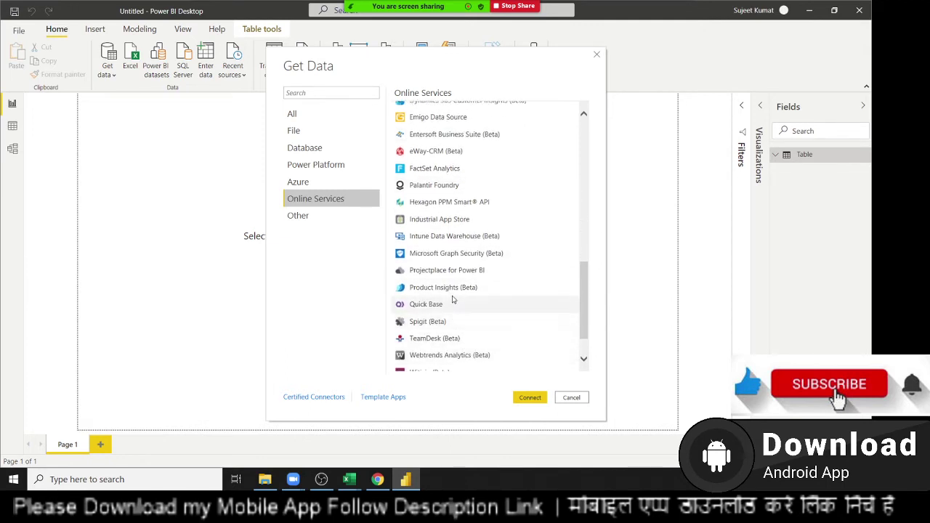
pyautogui.click(324, 223)
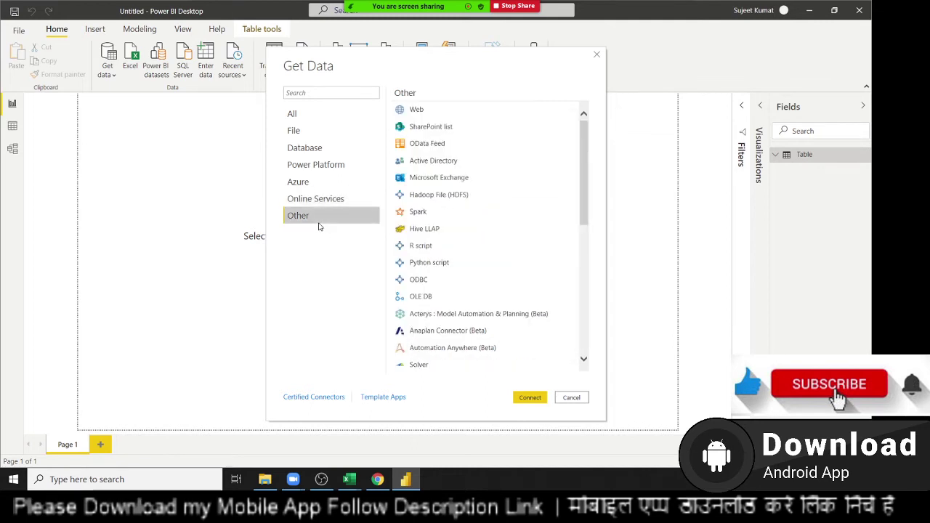
pyautogui.scroll(-1, 479, 260)
pyautogui.scroll(1, 479, 260)
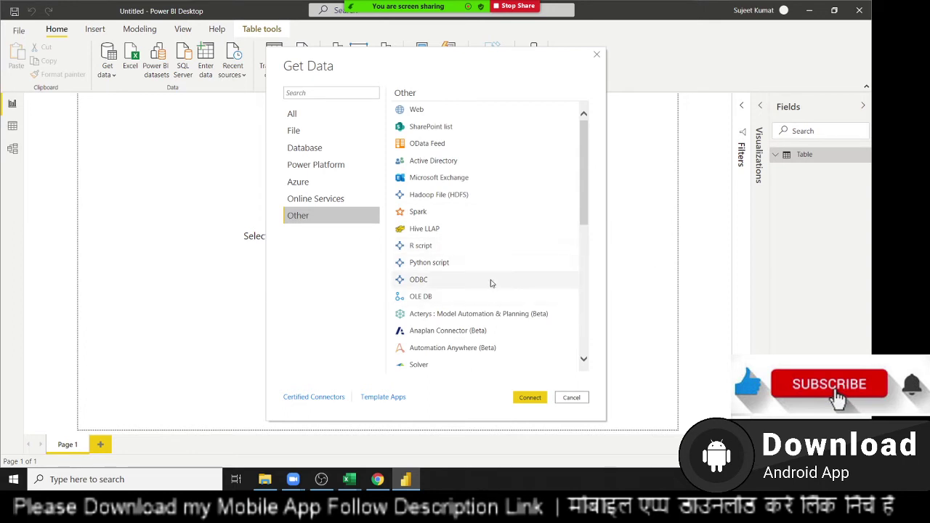
pyautogui.scroll(-3, 491, 296)
pyautogui.scroll(-2, 490, 285)
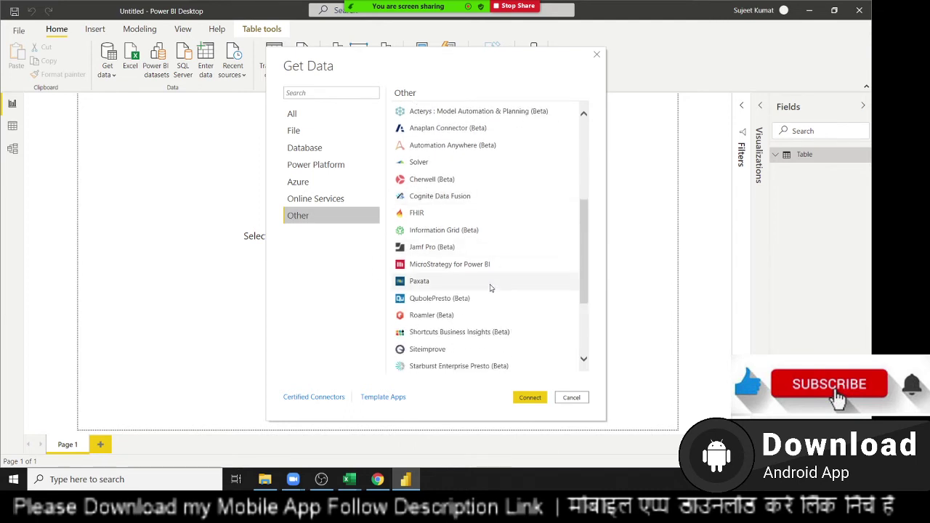
pyautogui.scroll(-1, 490, 289)
pyautogui.scroll(-1, 489, 291)
pyautogui.scroll(-1, 489, 291)
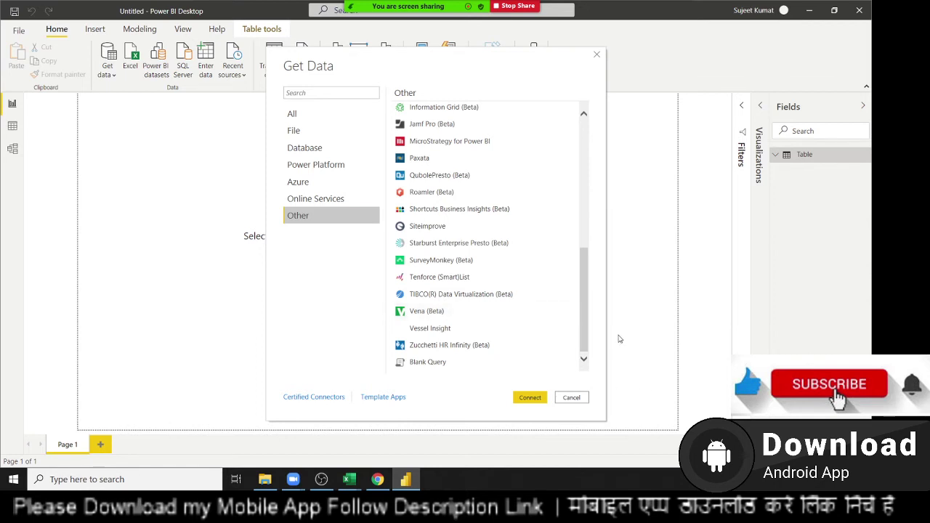
# Step: Close Get Data and start an Excel workbook import from the Get data list
pyautogui.click(597, 55)
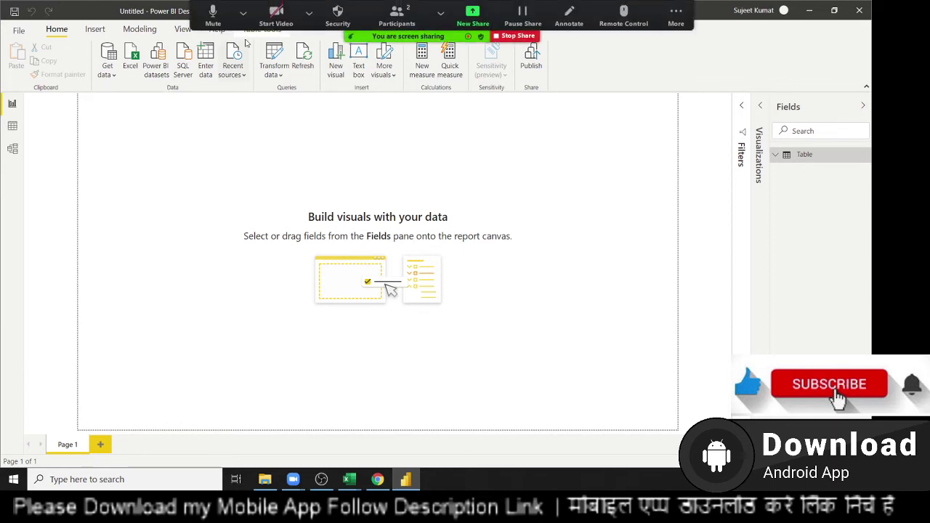
pyautogui.click(109, 76)
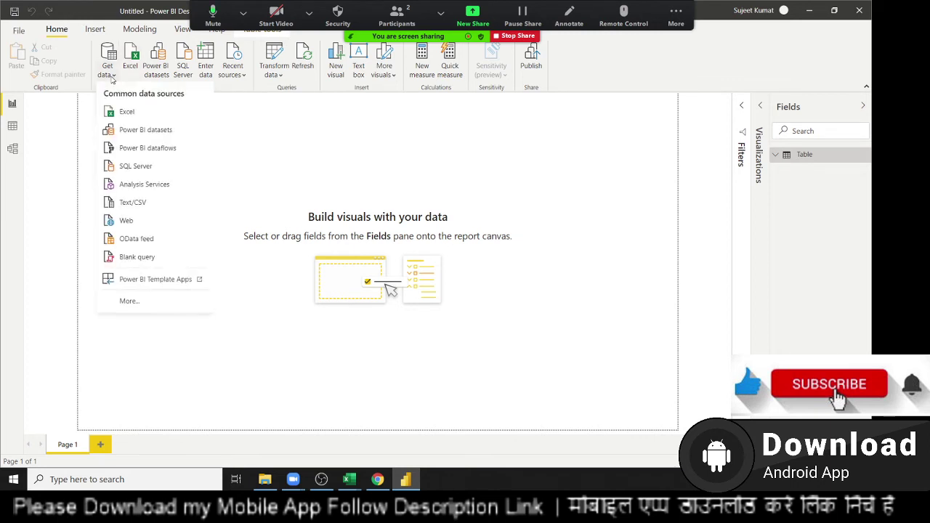
pyautogui.click(126, 114)
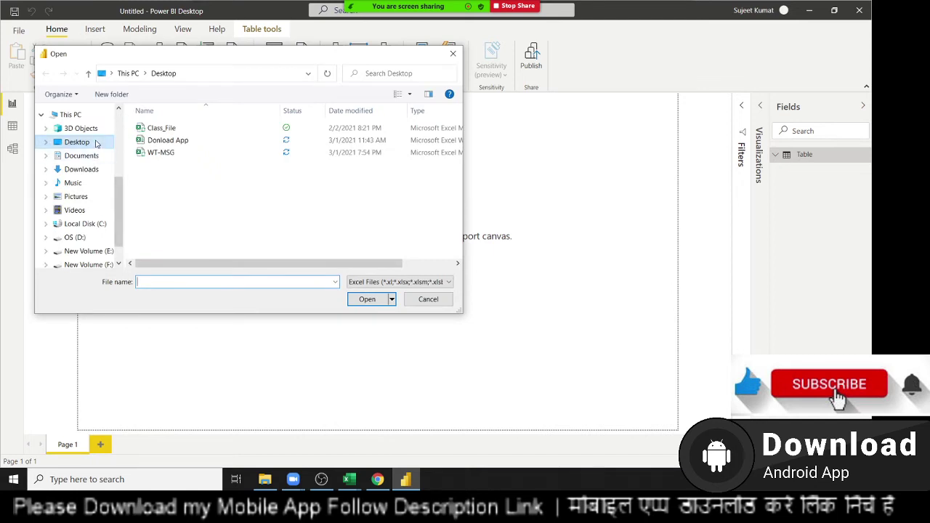
# Step: Browse to the Downloads folder and open DataP.xlsm for import
pyautogui.click(91, 159)
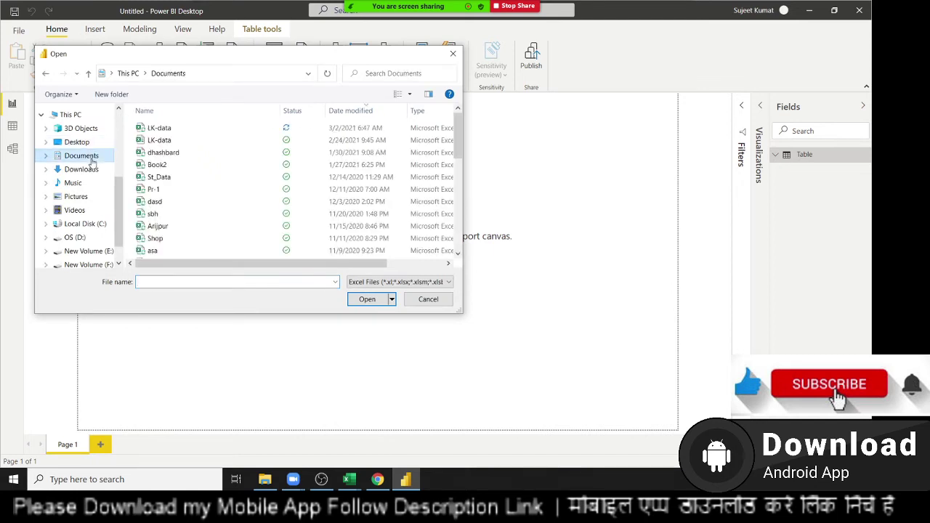
pyautogui.scroll(-2, 164, 189)
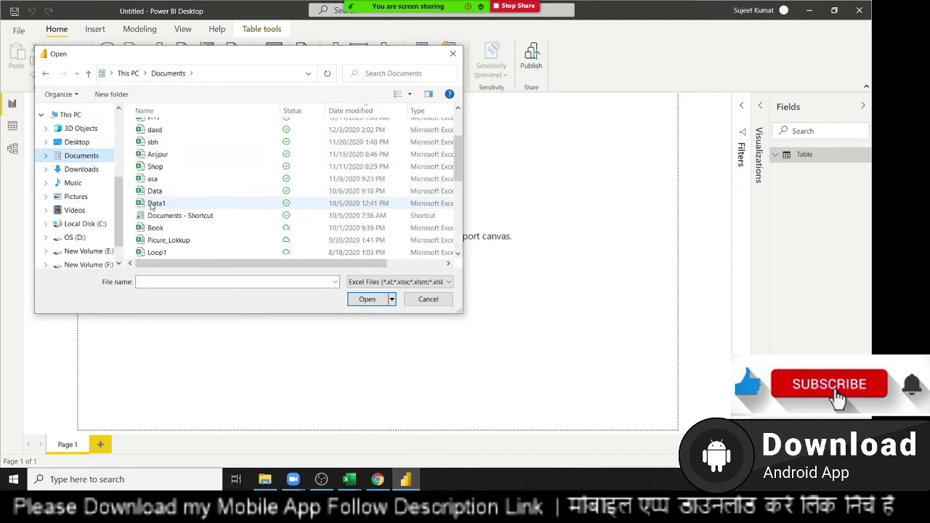
pyautogui.scroll(2, 165, 192)
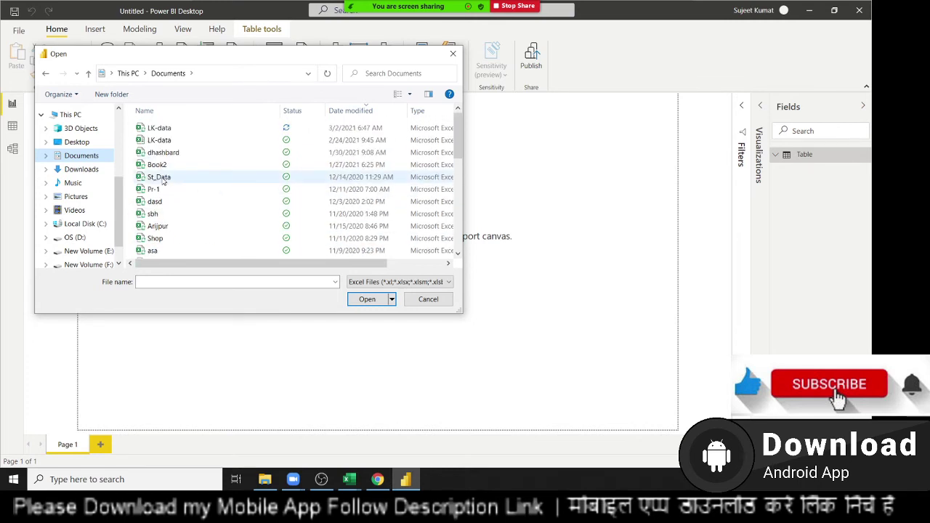
pyautogui.scroll(-1, 171, 192)
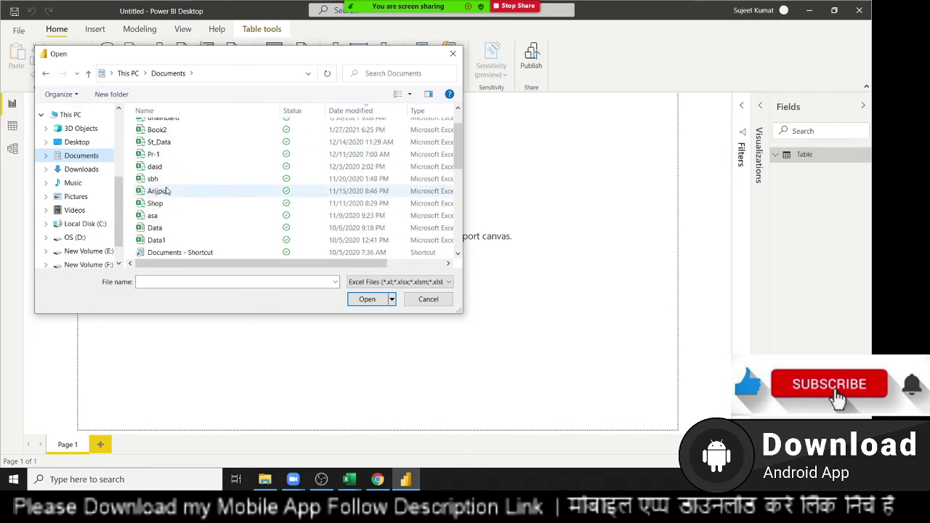
pyautogui.click(91, 170)
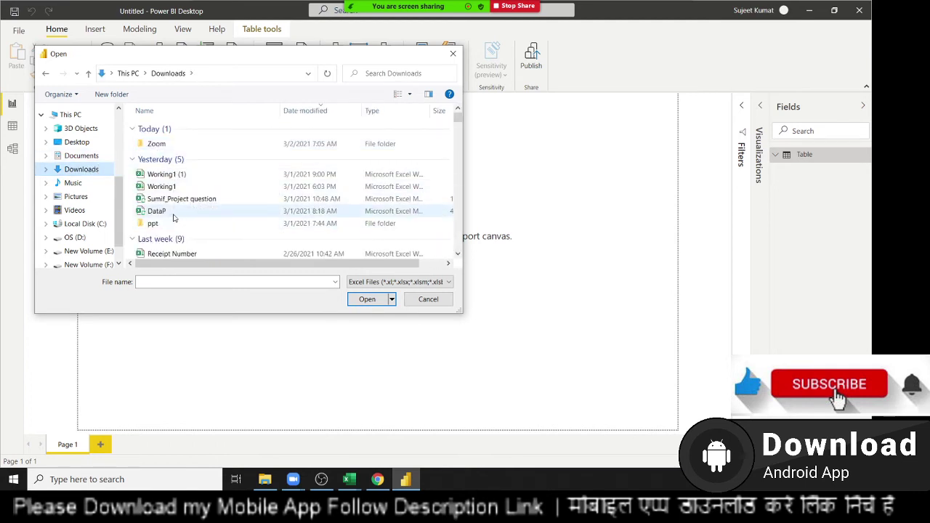
pyautogui.click(173, 212)
pyautogui.click(380, 304)
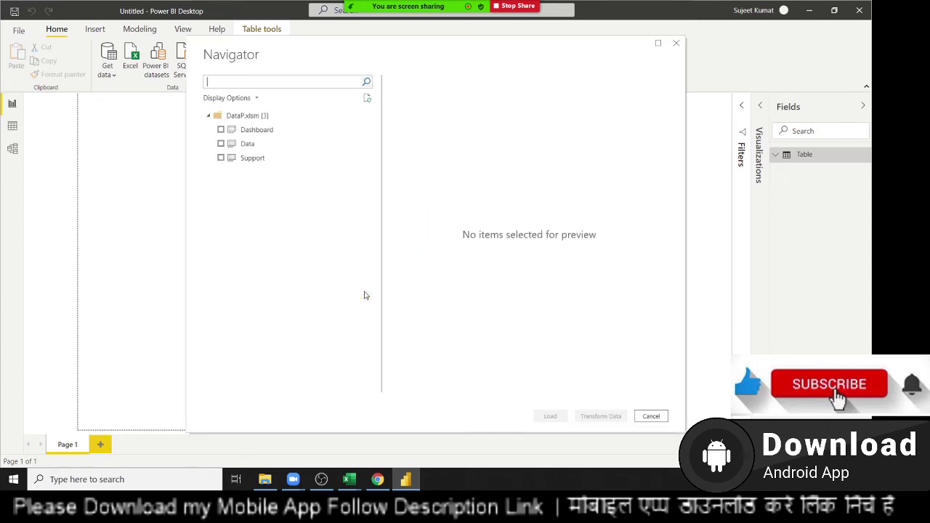
pyautogui.click(238, 148)
pyautogui.click(221, 143)
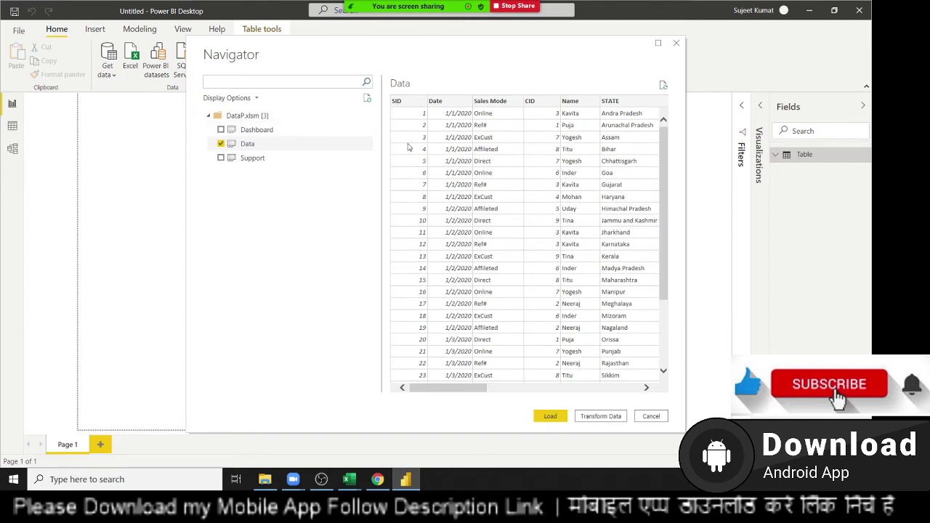
pyautogui.moveTo(463, 388)
pyautogui.mouseDown()
pyautogui.moveTo(634, 382)
pyautogui.moveTo(436, 385)
pyautogui.mouseUp()
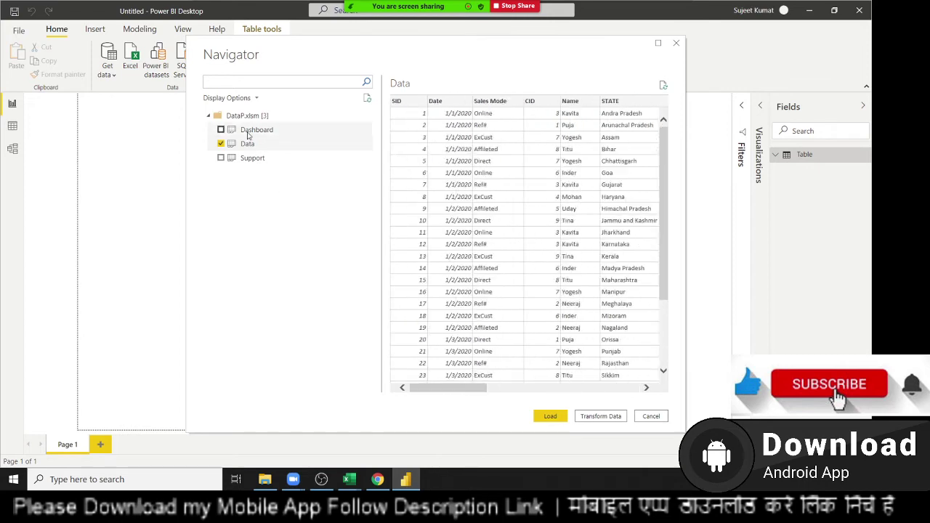
pyautogui.click(221, 143)
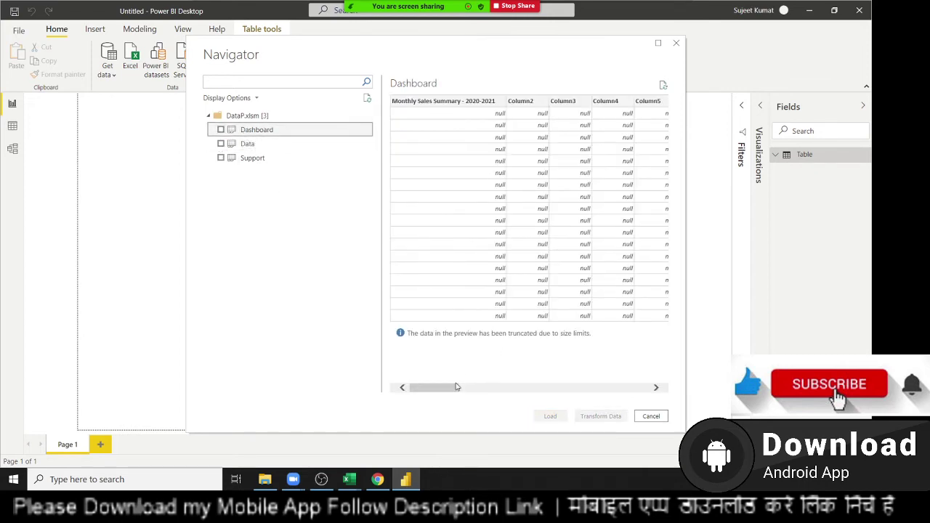
pyautogui.moveTo(444, 390); pyautogui.dragTo(607, 383)
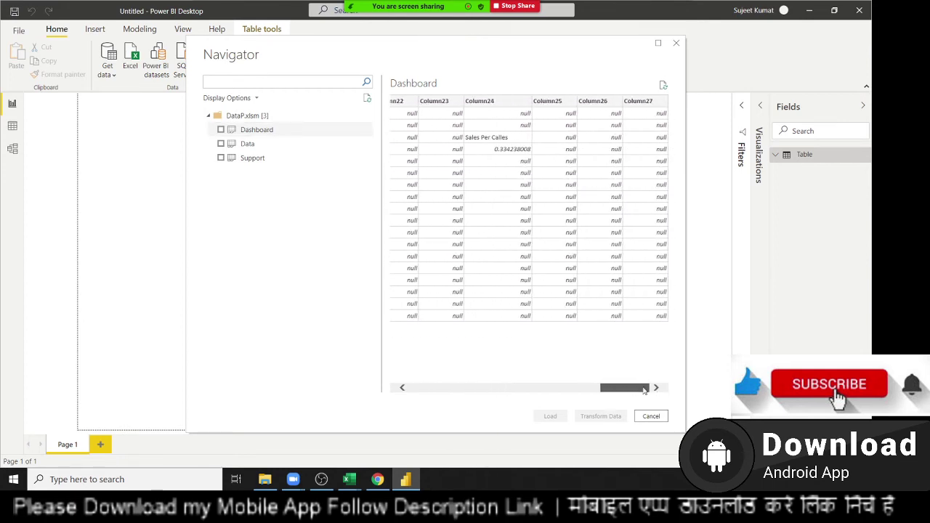
pyautogui.moveTo(607, 383); pyautogui.dragTo(434, 387)
pyautogui.click(247, 159)
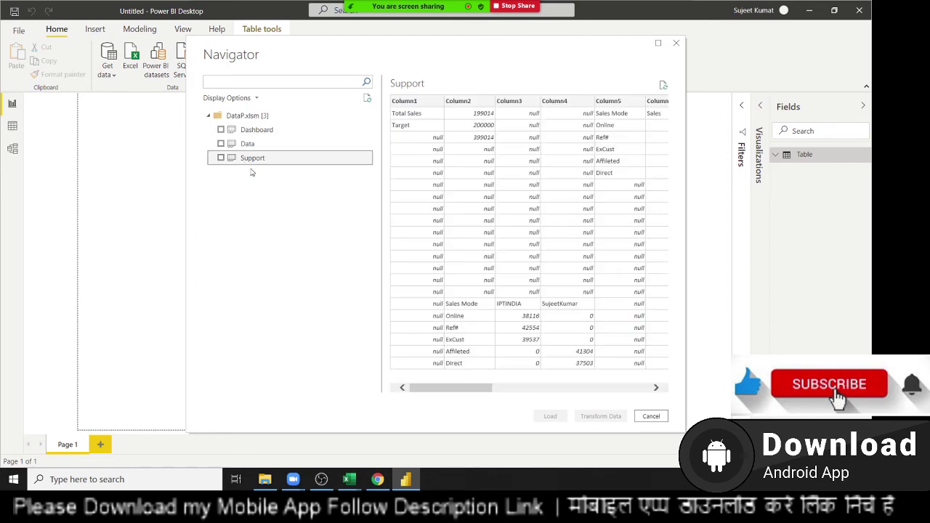
pyautogui.moveTo(469, 389)
pyautogui.mouseDown()
pyautogui.moveTo(636, 402)
pyautogui.moveTo(399, 362)
pyautogui.mouseUp()
pyautogui.click(221, 143)
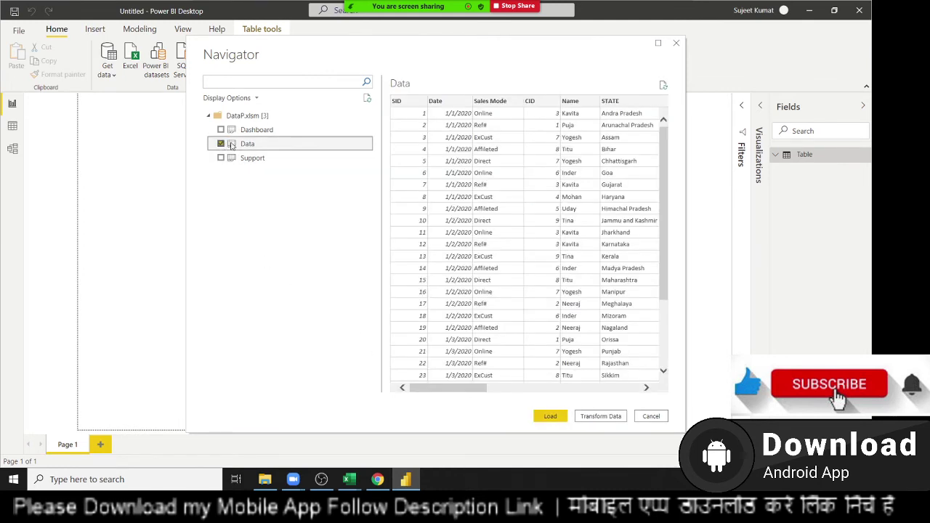
pyautogui.click(221, 144)
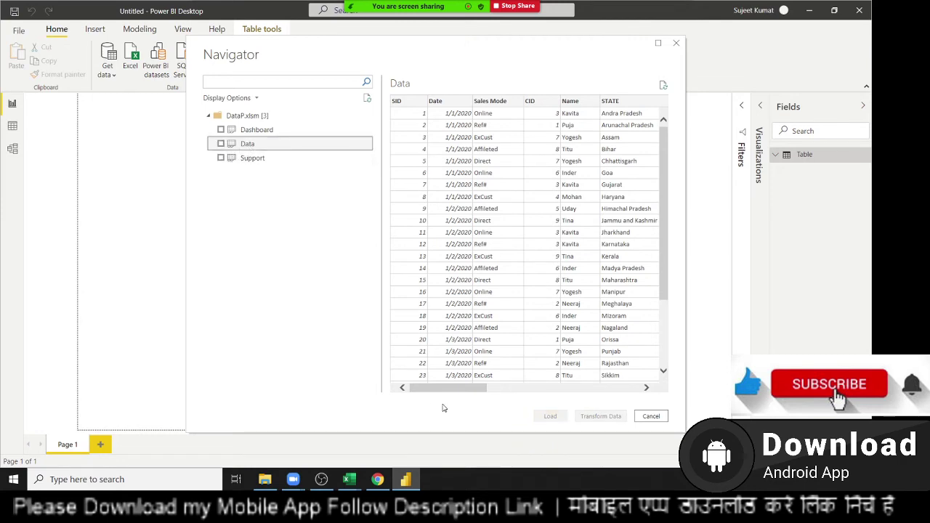
pyautogui.moveTo(452, 388); pyautogui.dragTo(653, 403)
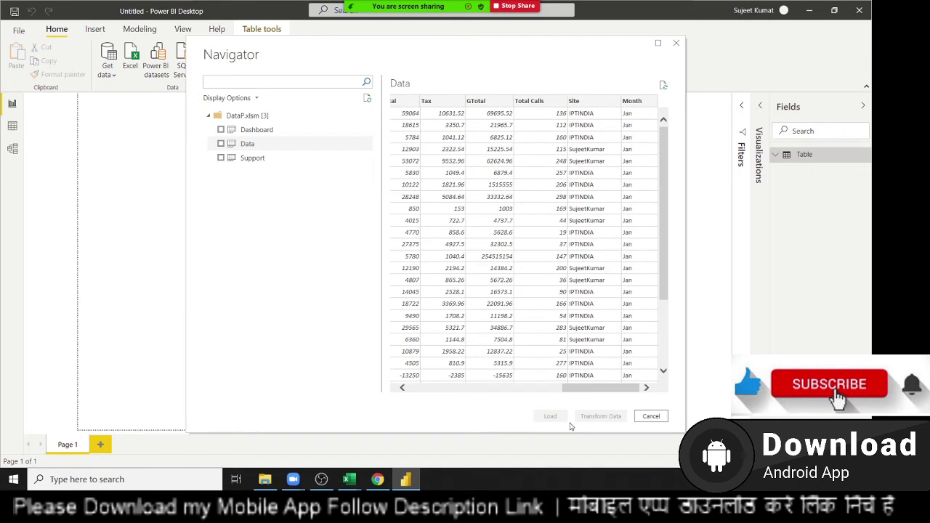
pyautogui.click(221, 144)
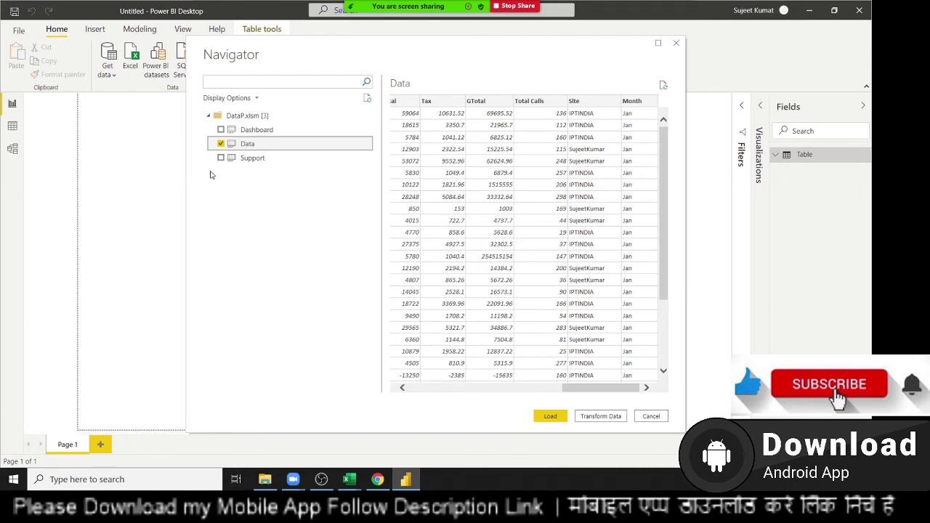
# Step: Leave only the Data sheet ticked in the Navigator and send it to Transform Data
pyautogui.click(221, 158)
pyautogui.click(221, 131)
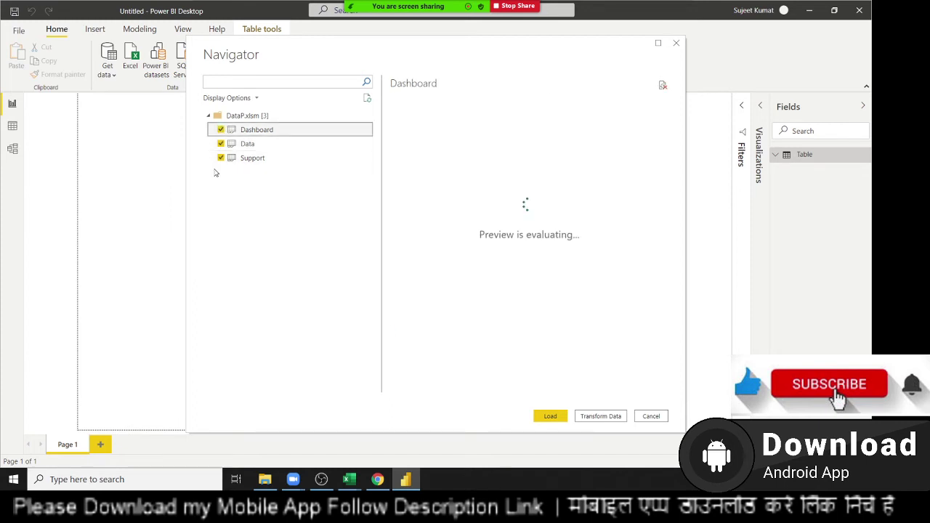
pyautogui.click(220, 159)
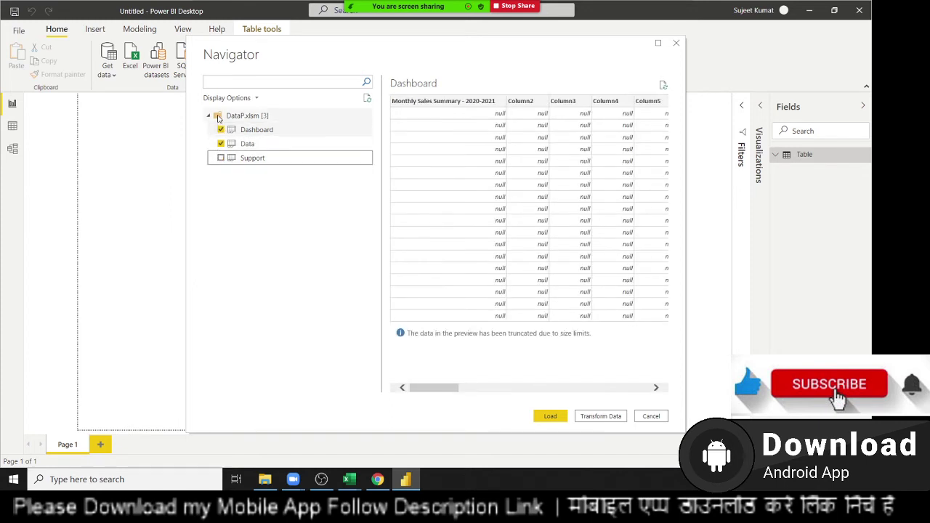
pyautogui.click(228, 130)
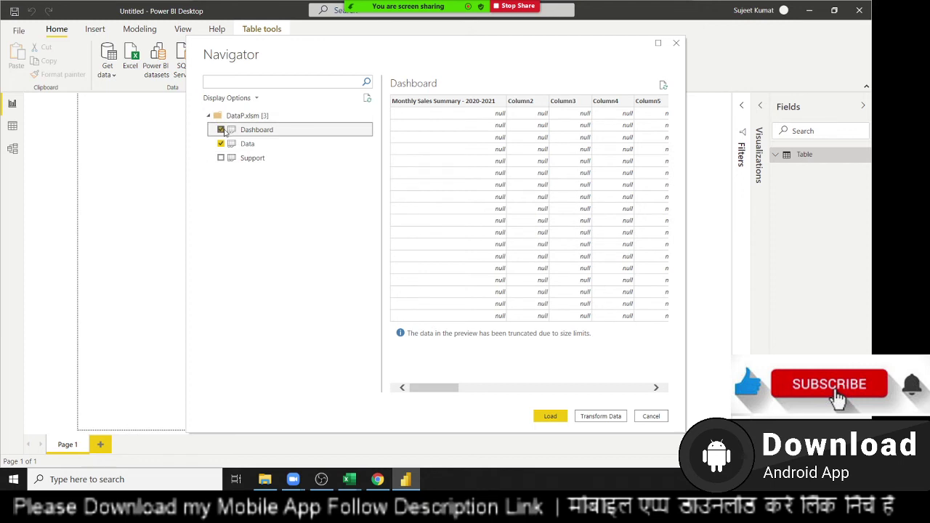
pyautogui.click(221, 131)
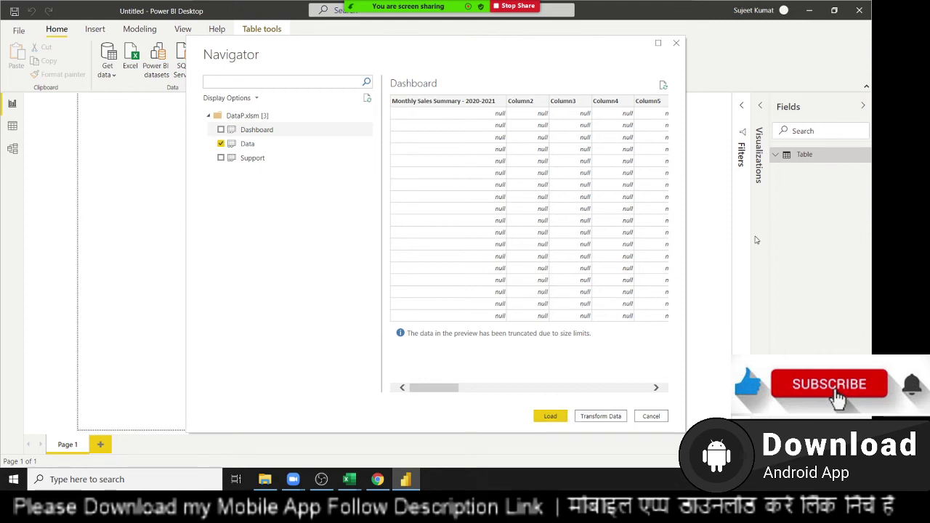
pyautogui.click(611, 416)
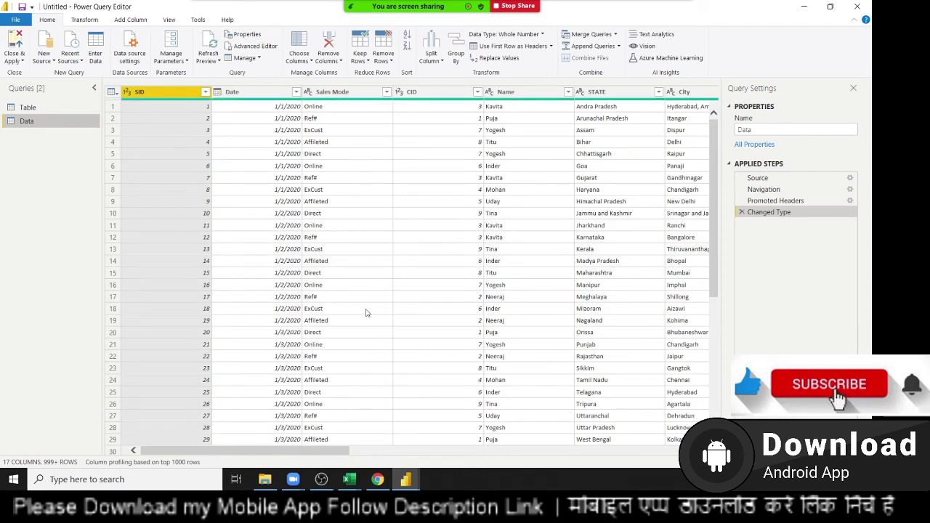
# Step: Select the Date column in the Power Query Editor and switch to the Transform ribbon
pyautogui.click(266, 169)
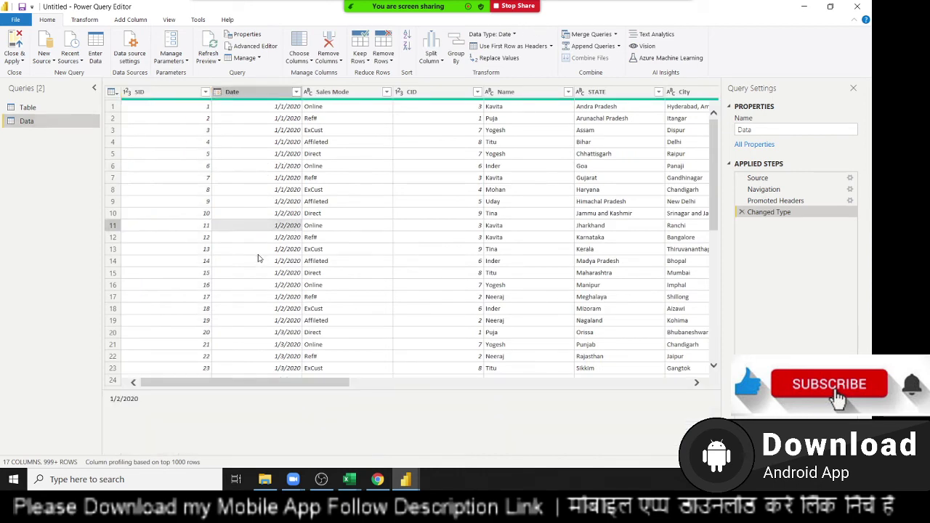
pyautogui.click(260, 96)
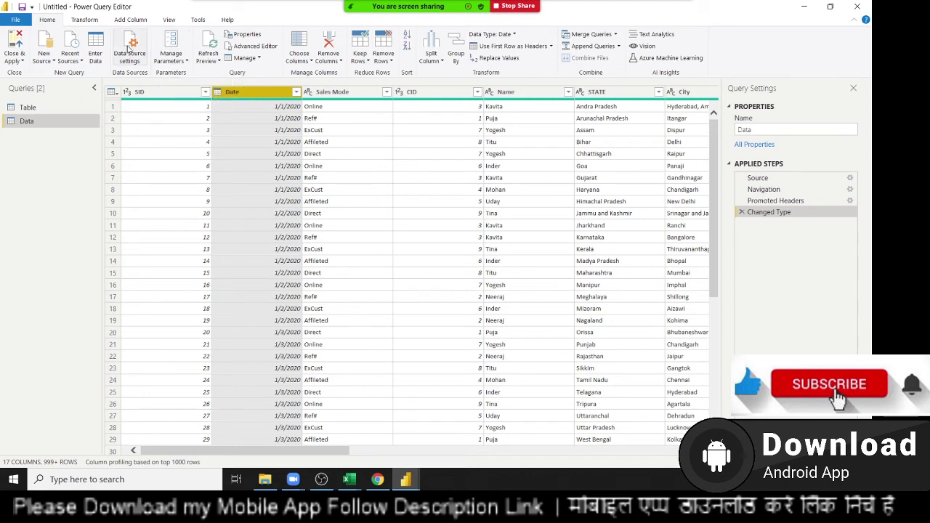
pyautogui.click(93, 23)
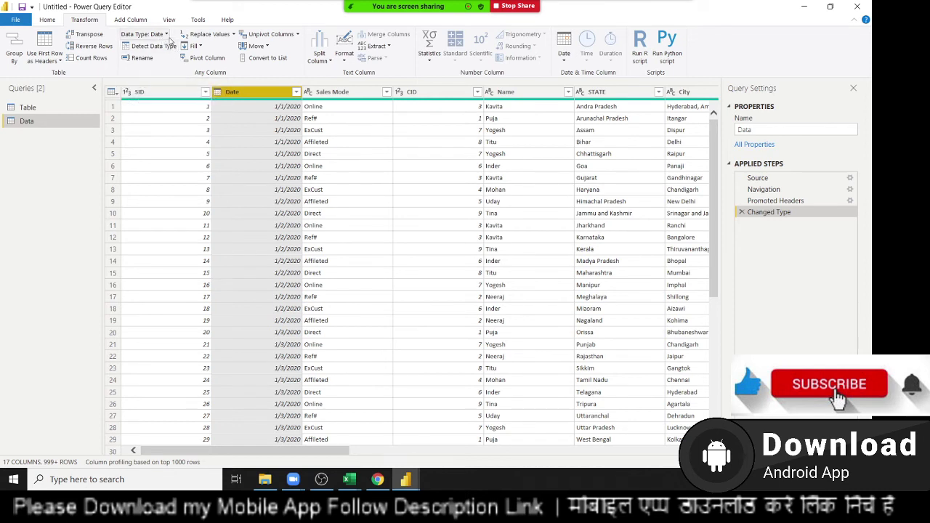
pyautogui.click(169, 35)
pyautogui.click(168, 35)
pyautogui.click(349, 65)
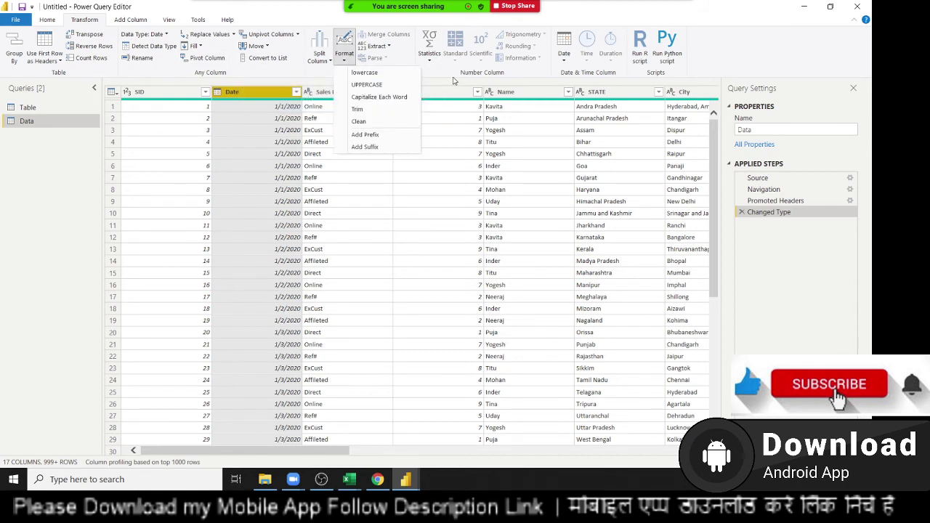
pyautogui.click(564, 64)
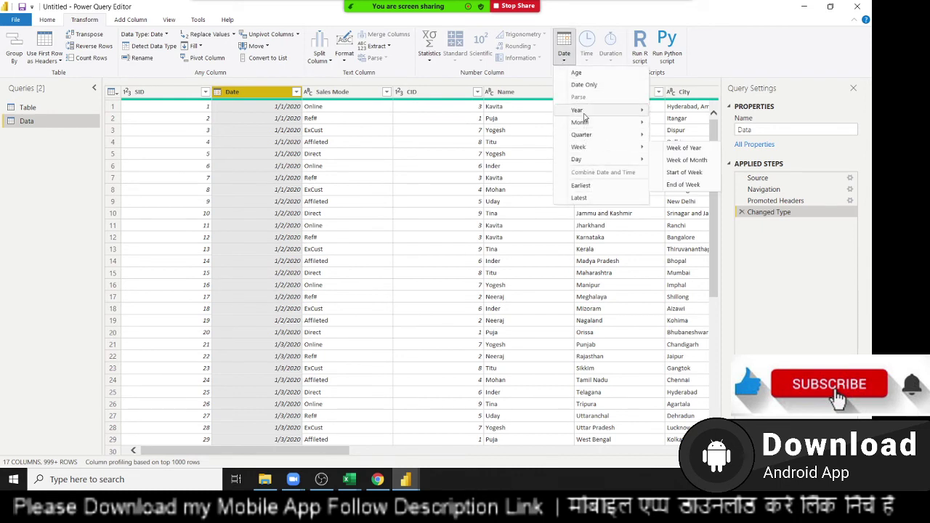
pyautogui.moveTo(585, 115)
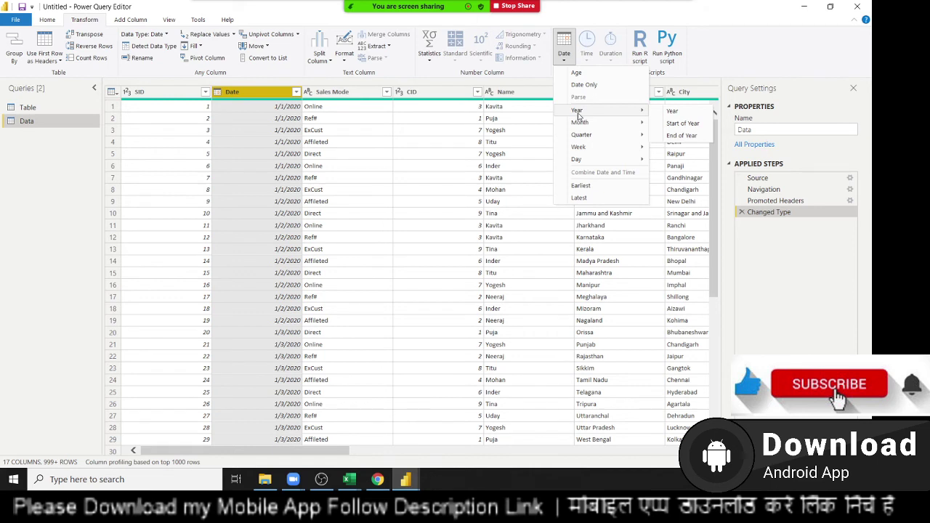
pyautogui.click(672, 112)
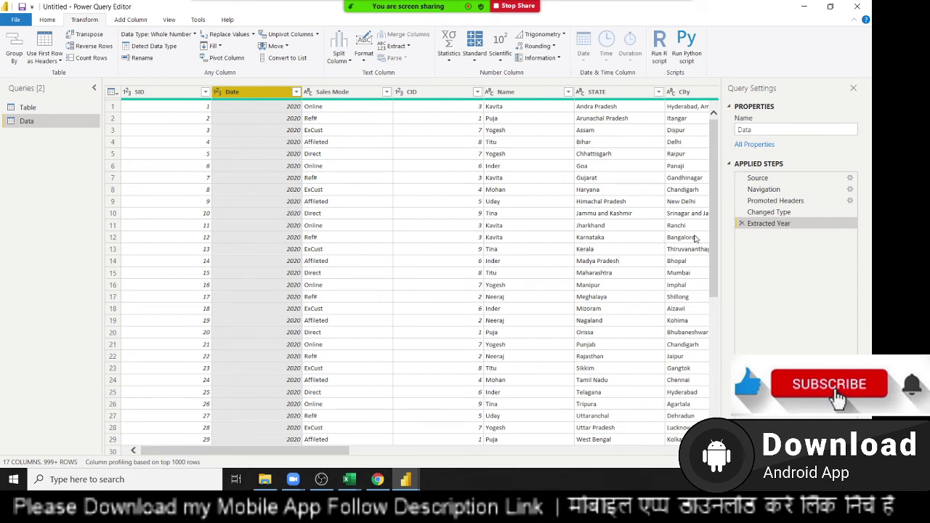
pyautogui.click(741, 224)
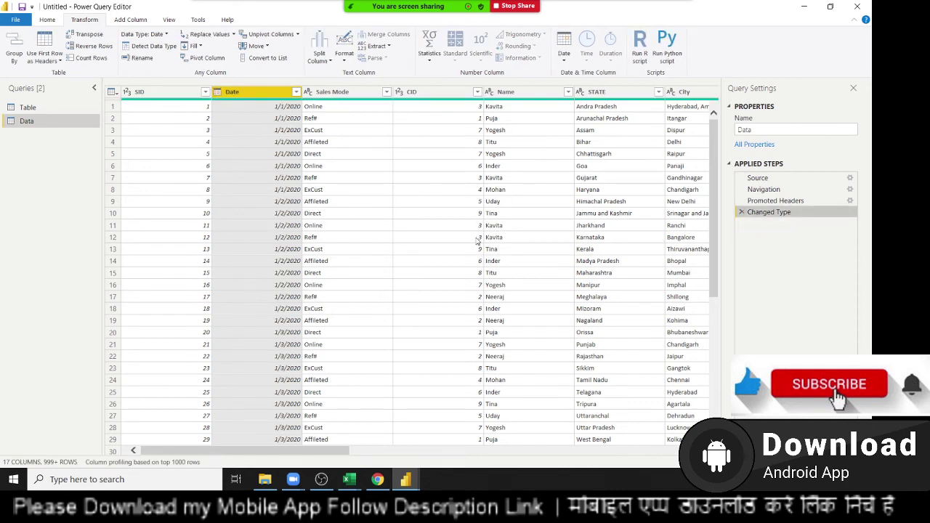
pyautogui.click(396, 201)
pyautogui.click(439, 94)
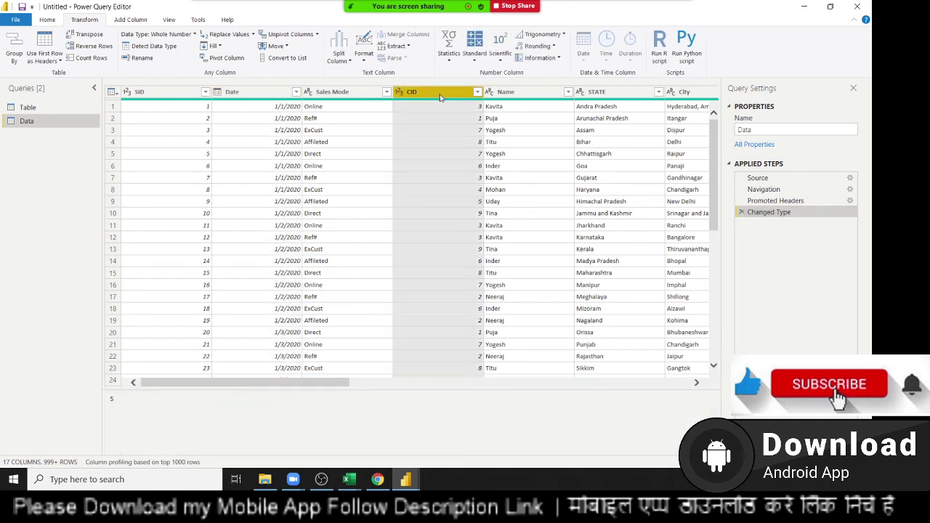
pyautogui.rightClick(440, 97)
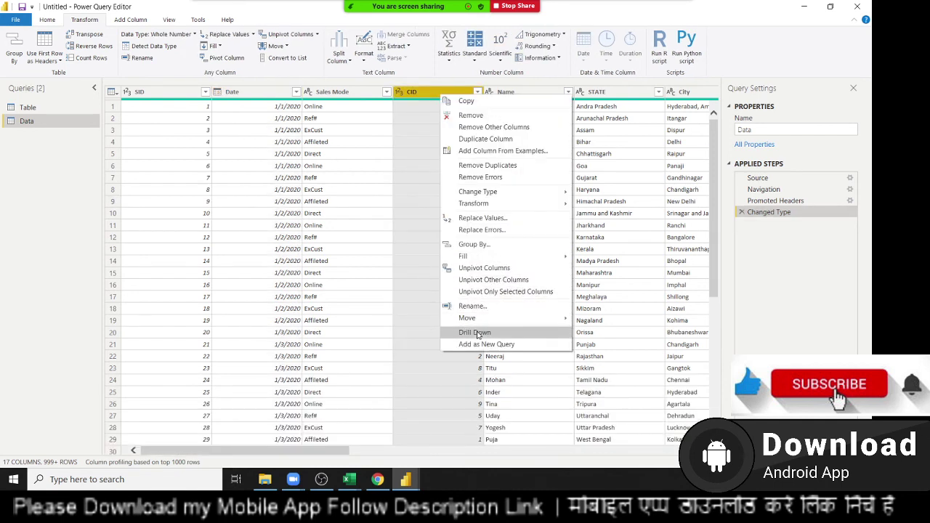
pyautogui.press('Escape')
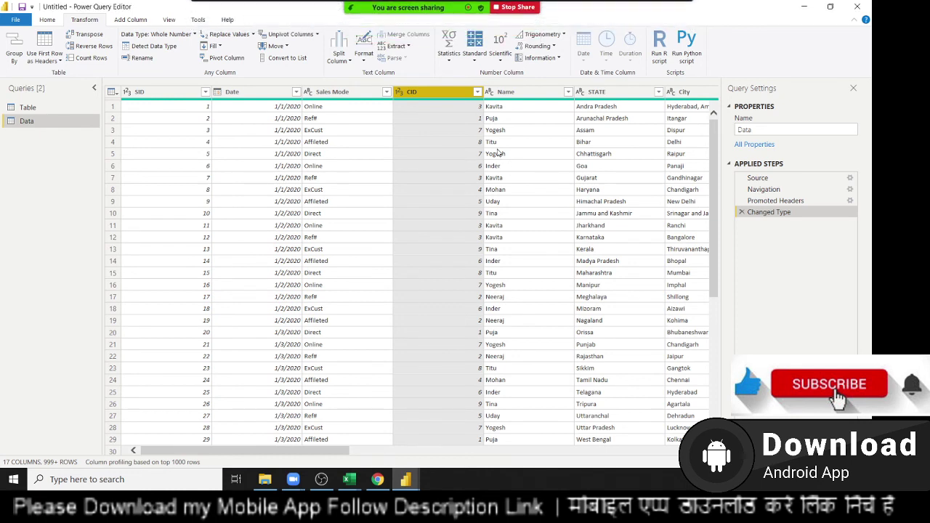
pyautogui.rightClick(463, 92)
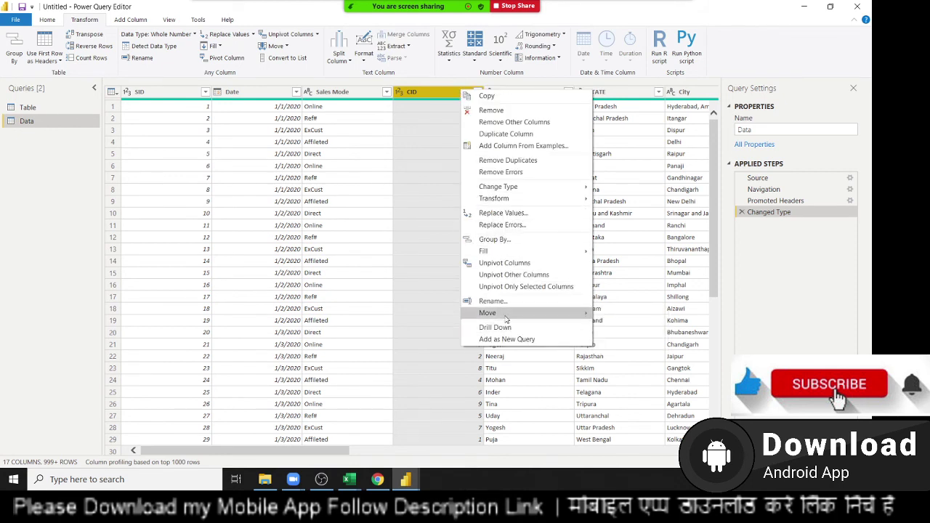
pyautogui.moveTo(505, 312)
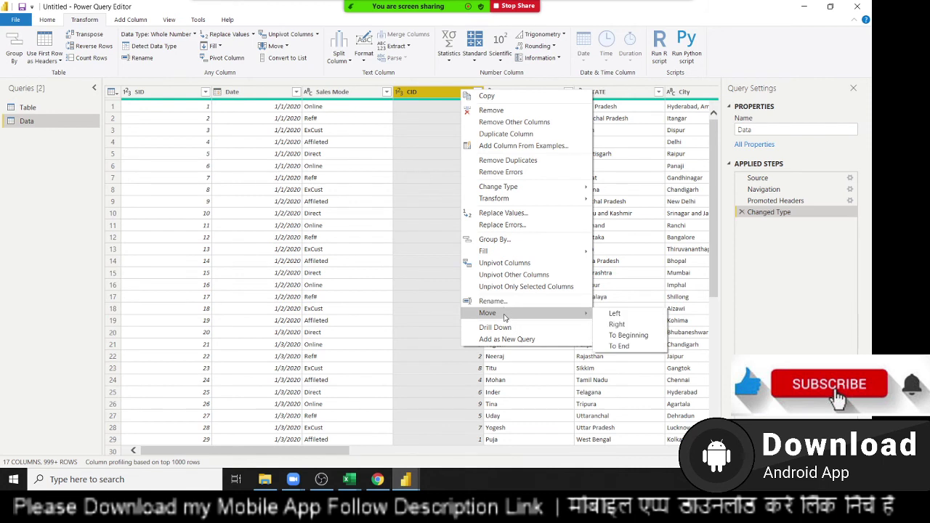
pyautogui.click(444, 224)
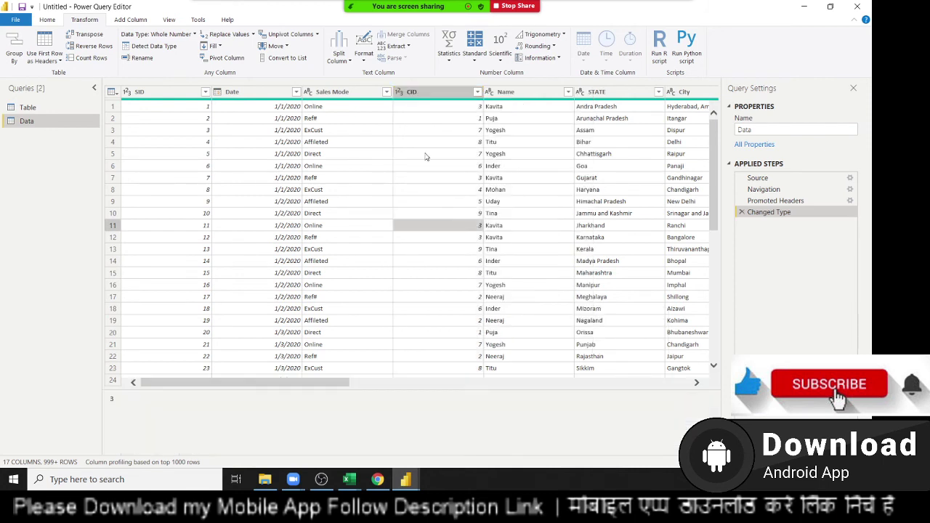
pyautogui.click(419, 97)
pyautogui.rightClick(419, 96)
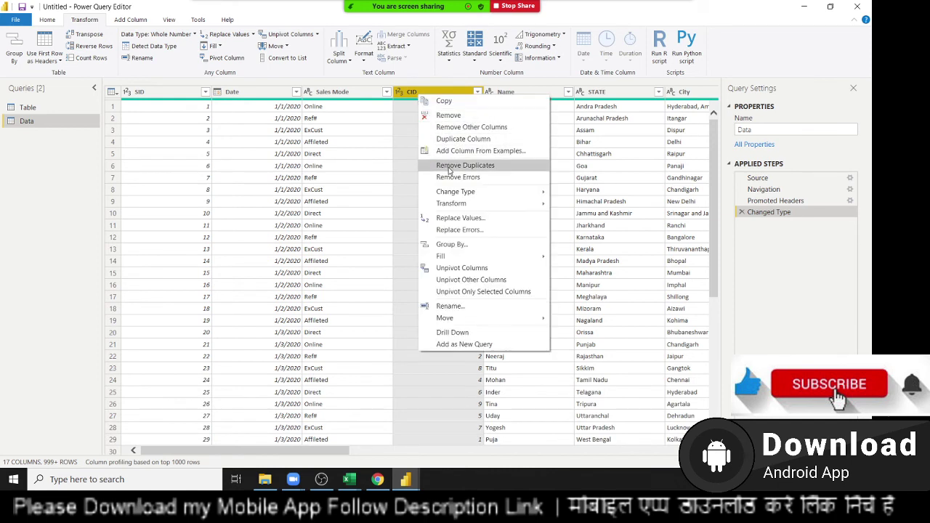
pyautogui.click(449, 116)
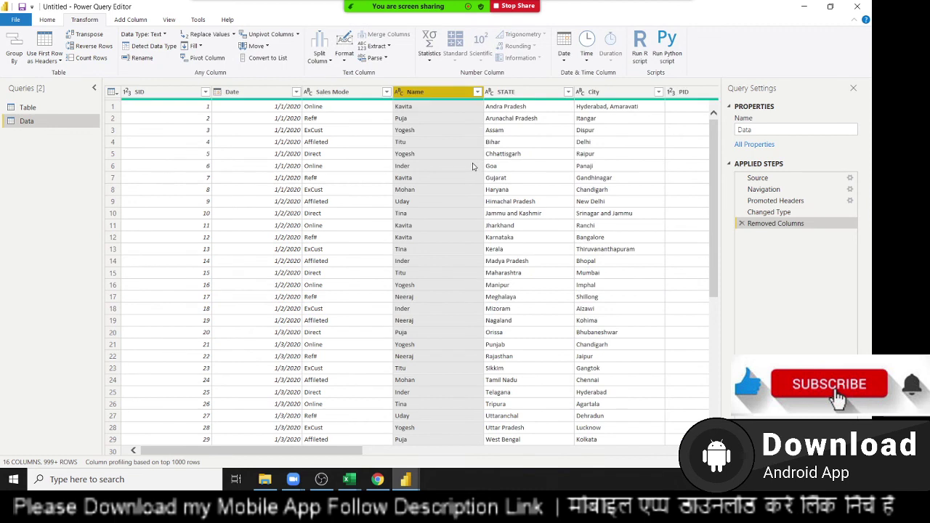
pyautogui.click(509, 93)
pyautogui.rightClick(508, 93)
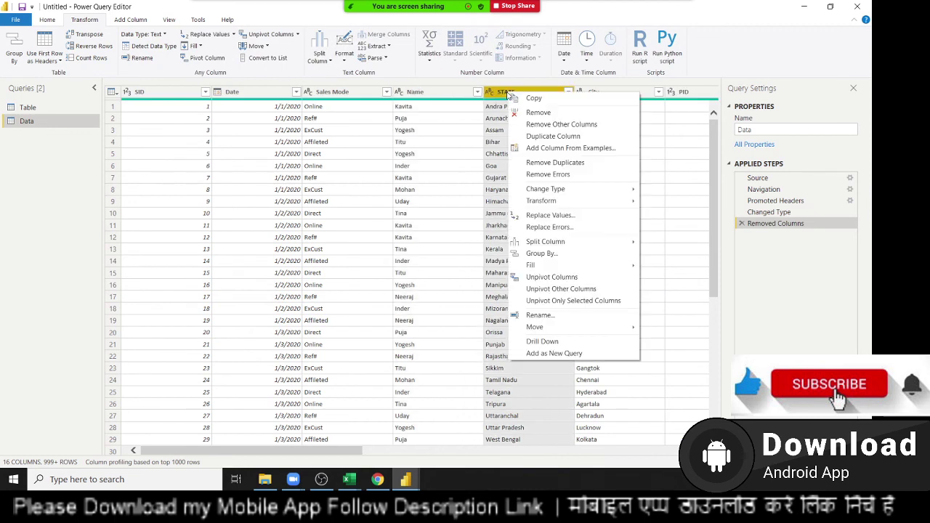
pyautogui.click(446, 166)
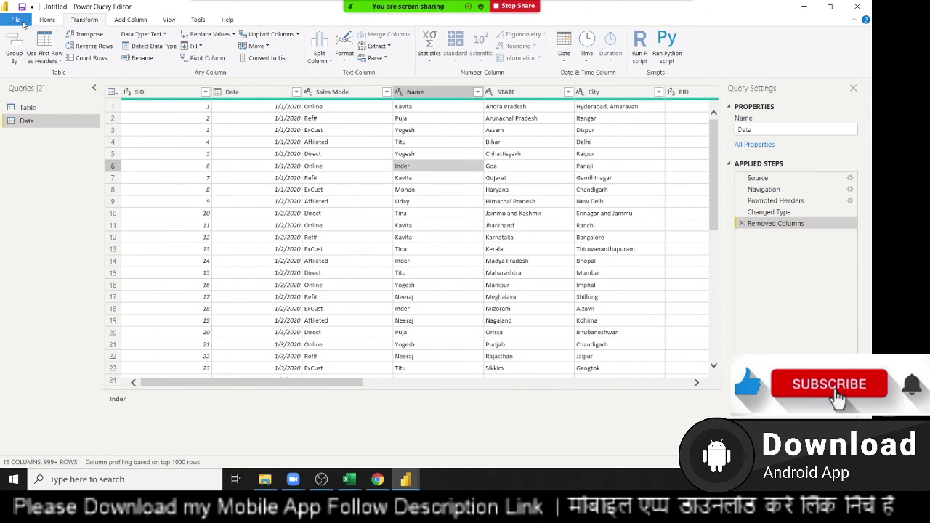
pyautogui.click(22, 21)
pyautogui.press('Escape')
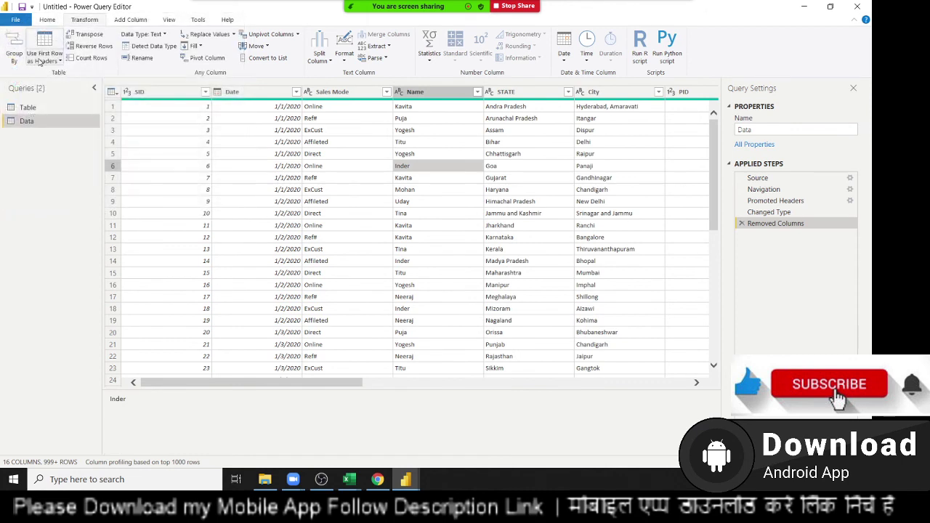
pyautogui.click(48, 23)
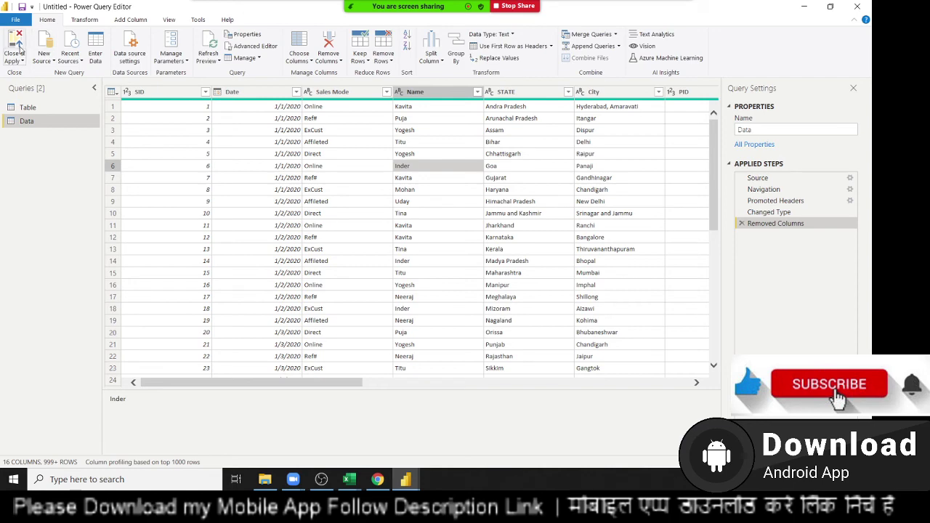
# Step: Apply the query changes with Close & Apply and switch to Data view
pyautogui.click(18, 50)
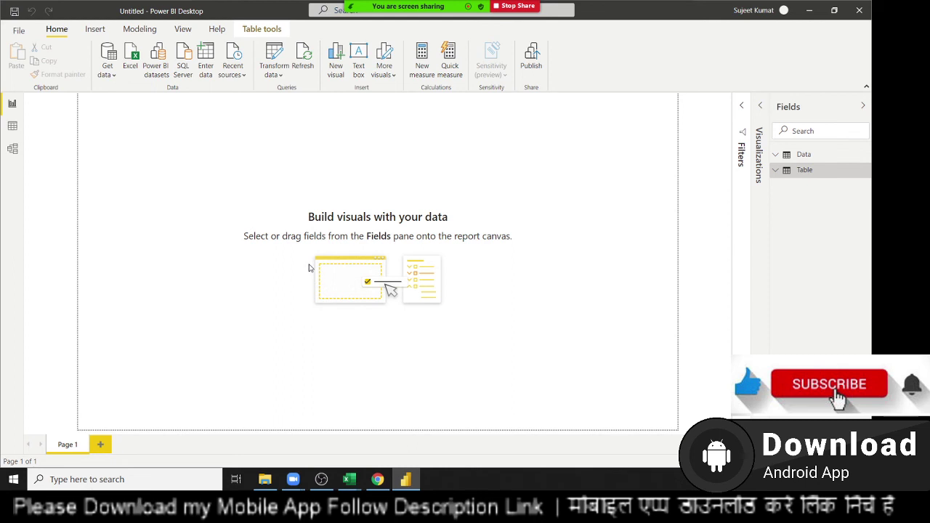
pyautogui.click(13, 129)
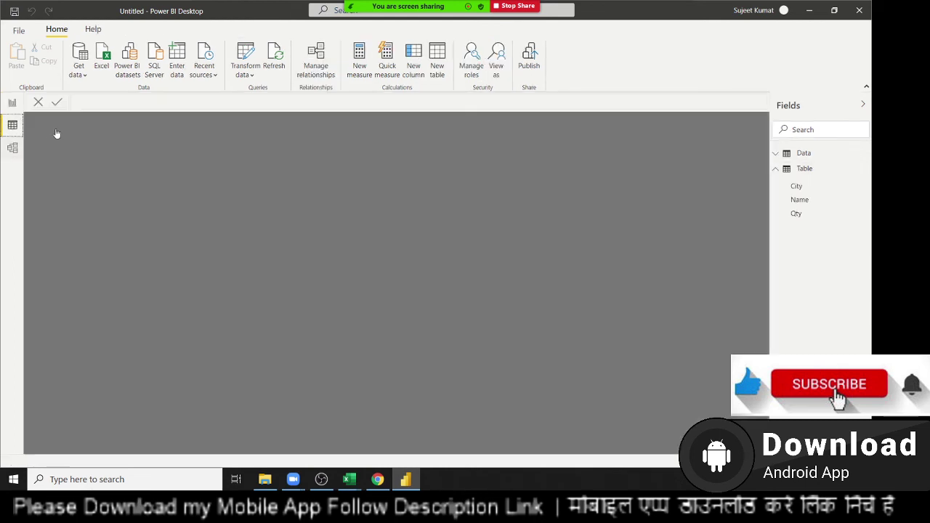
# Step: Expand the Data and Table field lists and display the Data table's rows
pyautogui.click(777, 159)
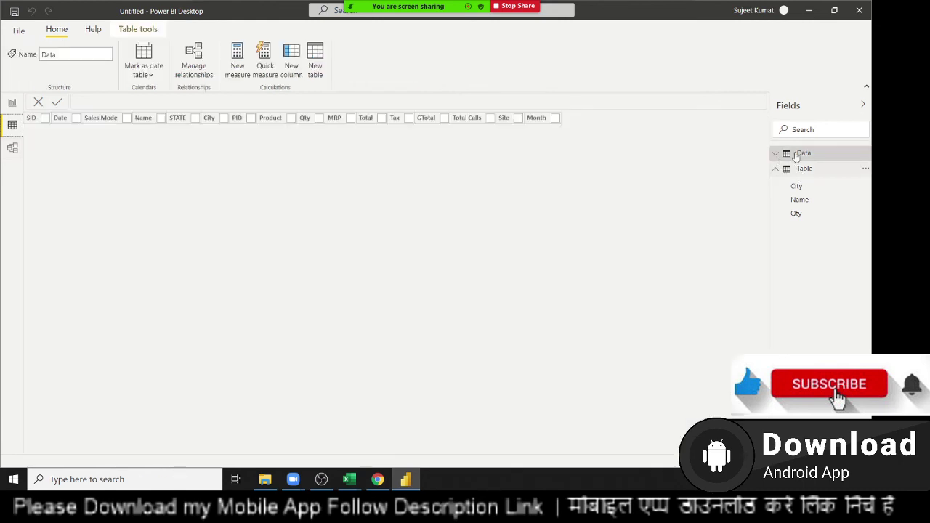
pyautogui.click(778, 175)
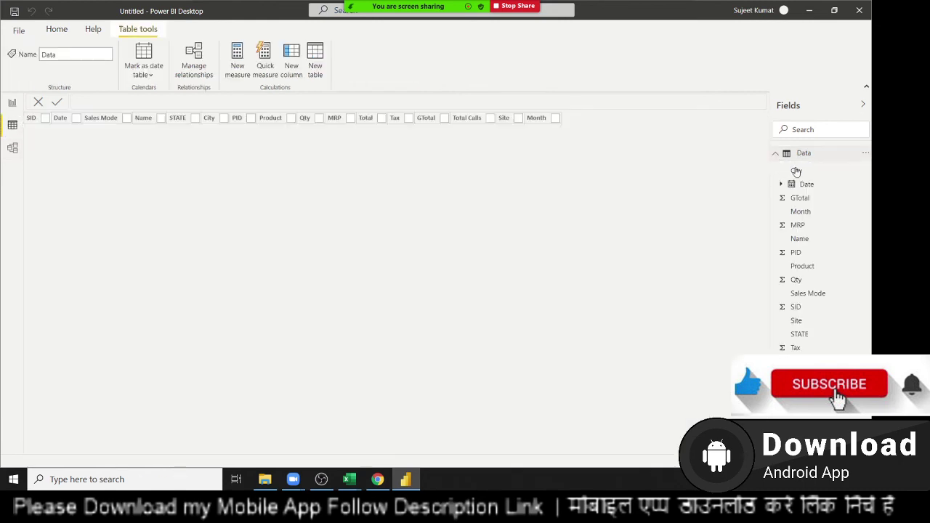
pyautogui.click(799, 168)
pyautogui.click(777, 156)
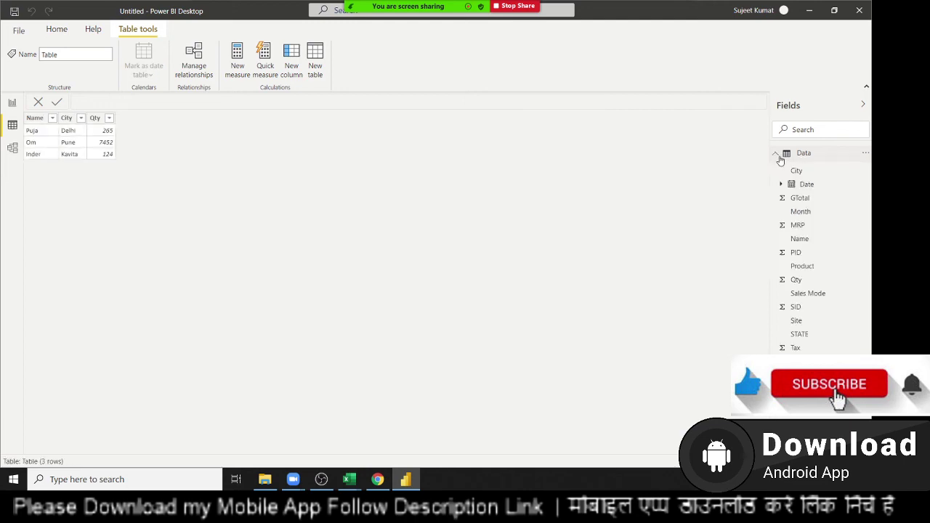
pyautogui.click(794, 188)
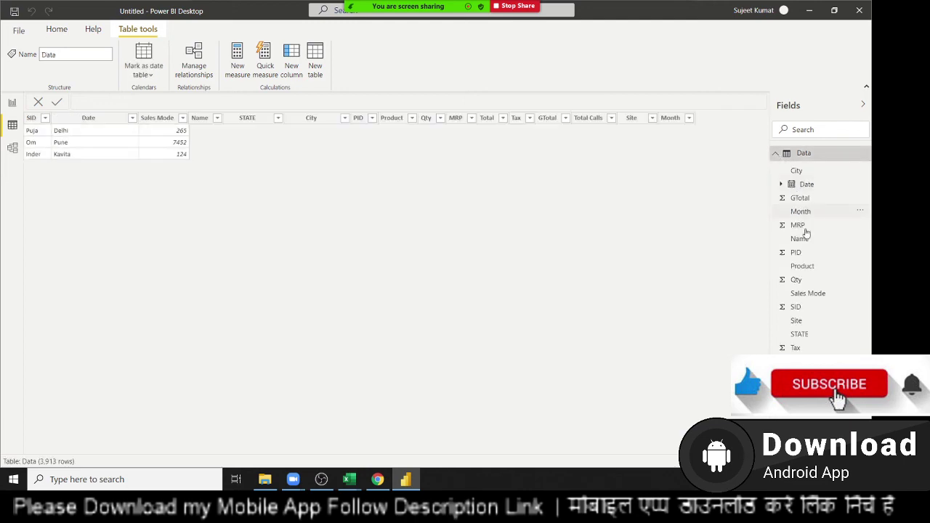
# Step: Select the Month, Total, Qty and Product columns, viewing the Qty column's options
pyautogui.click(800, 211)
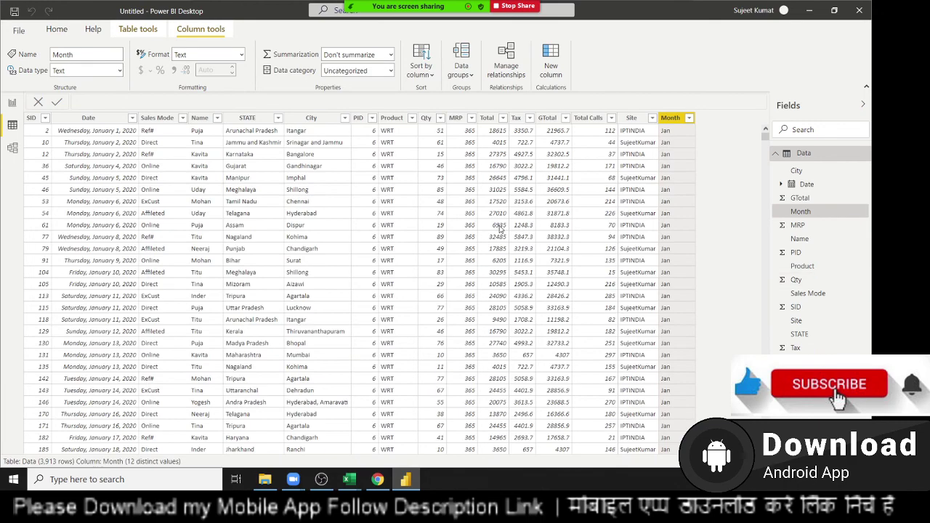
pyautogui.scroll(8, 500, 230)
pyautogui.click(486, 146)
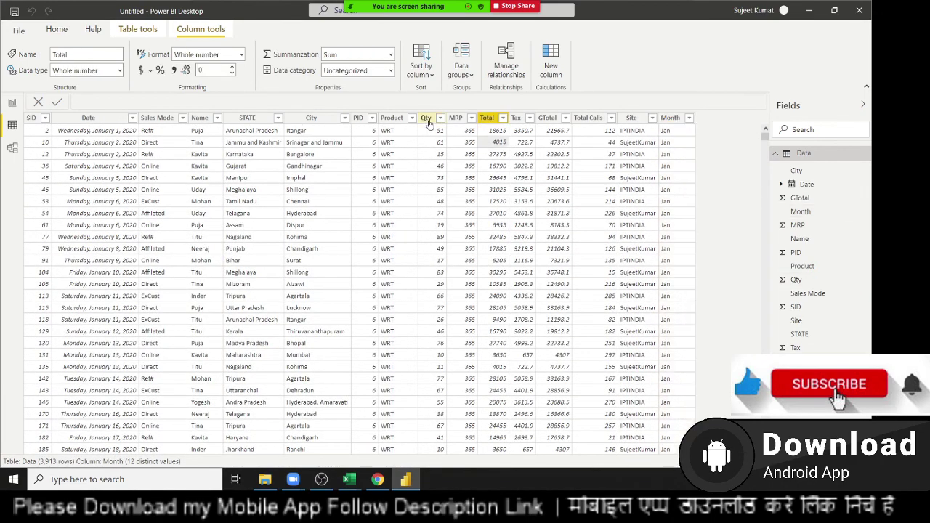
pyautogui.click(427, 119)
pyautogui.rightClick(429, 122)
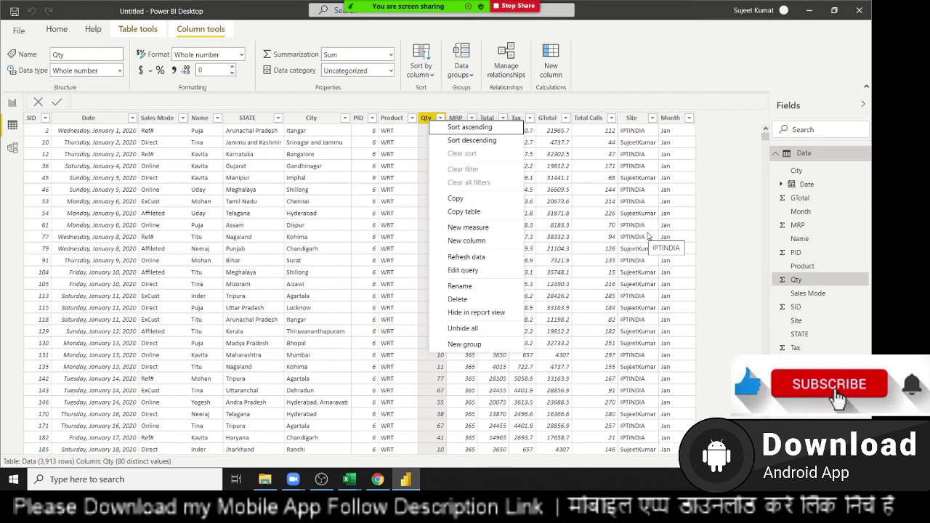
pyautogui.click(649, 236)
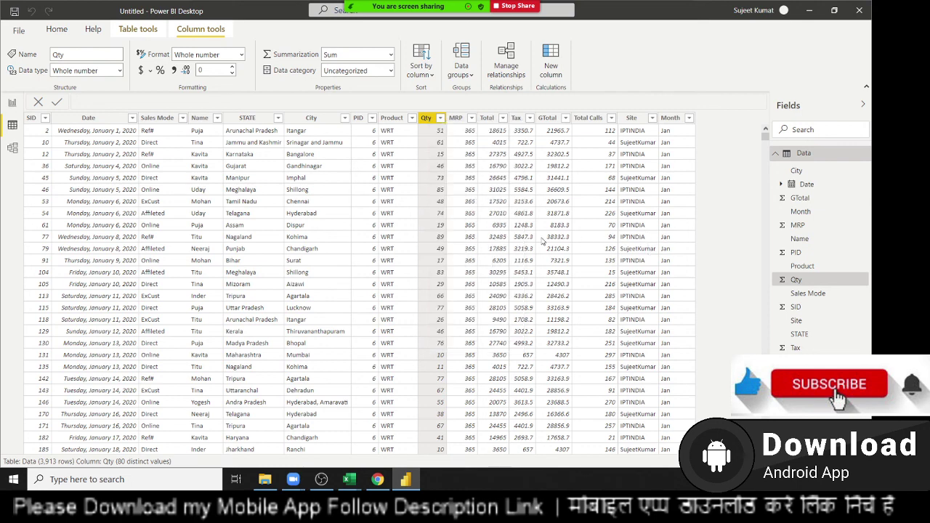
pyautogui.click(406, 187)
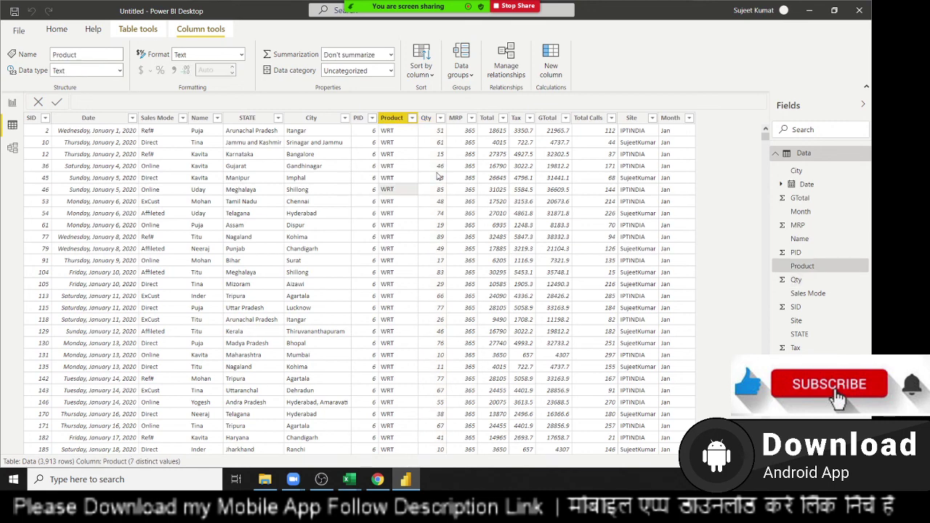
pyautogui.click(438, 175)
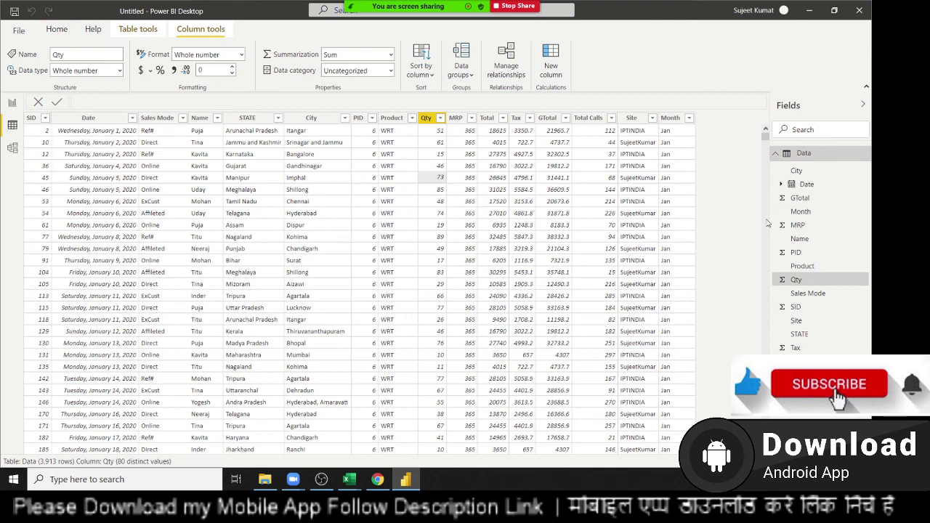
# Step: Collapse the Data fields and display the three-row Table in the grid
pyautogui.click(776, 154)
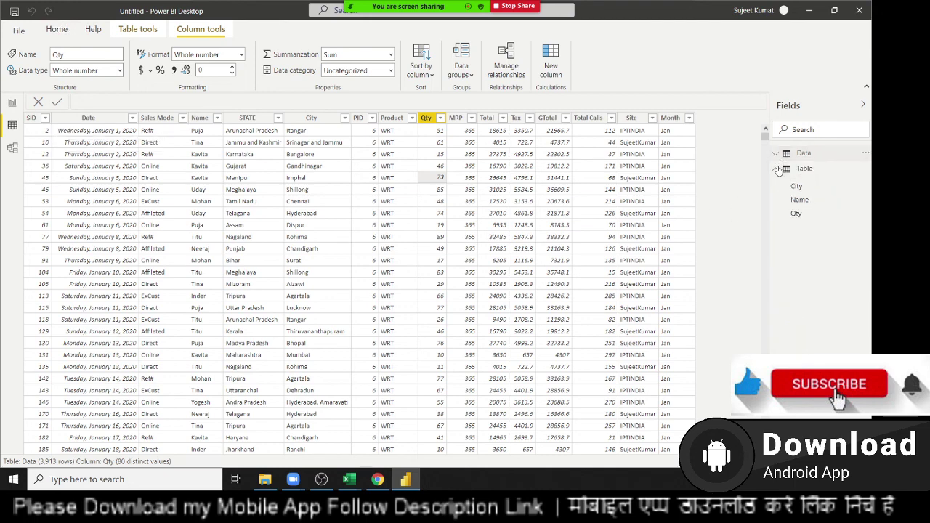
pyautogui.click(776, 169)
pyautogui.click(776, 171)
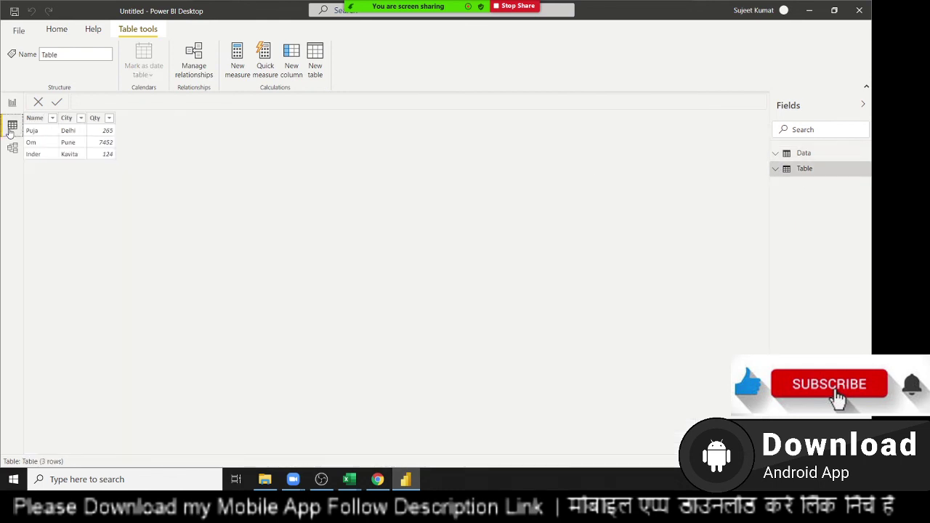
# Step: Back on the report canvas, drag the Data table's Qty field onto Page 1
pyautogui.click(12, 103)
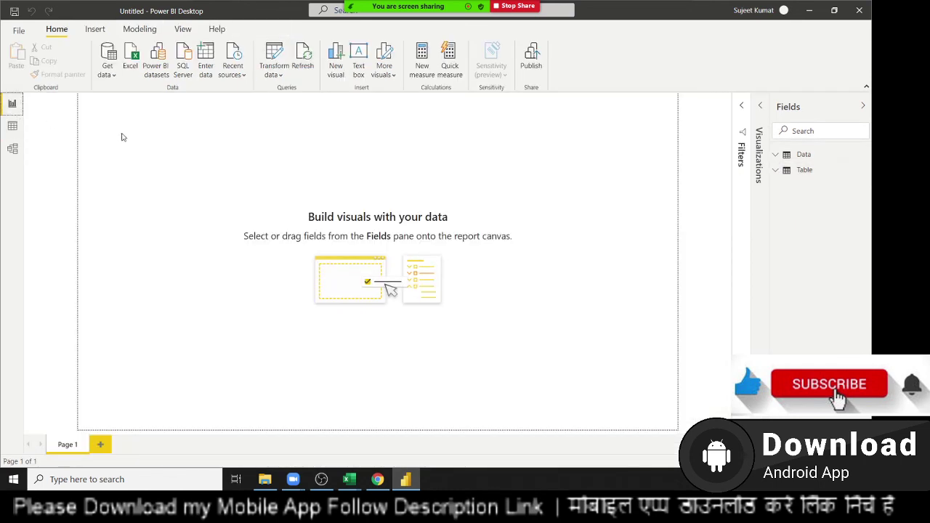
pyautogui.click(761, 106)
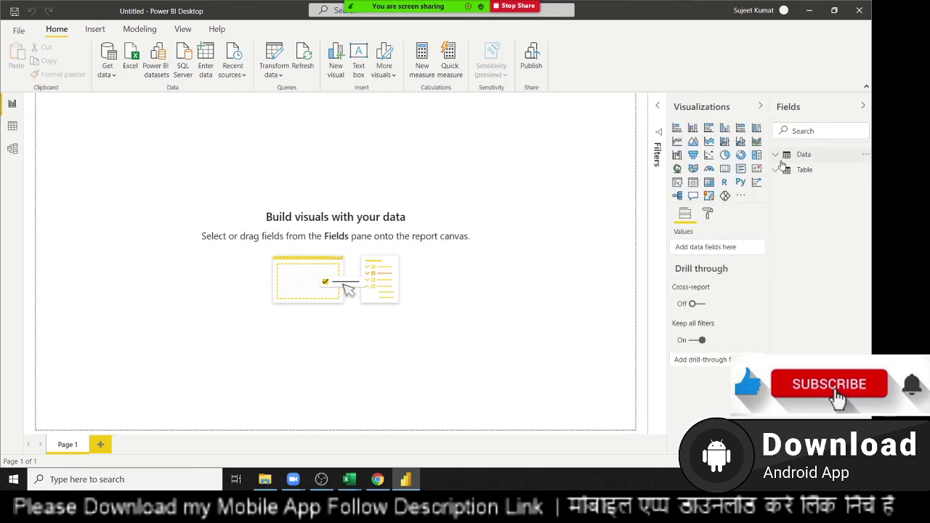
pyautogui.click(776, 157)
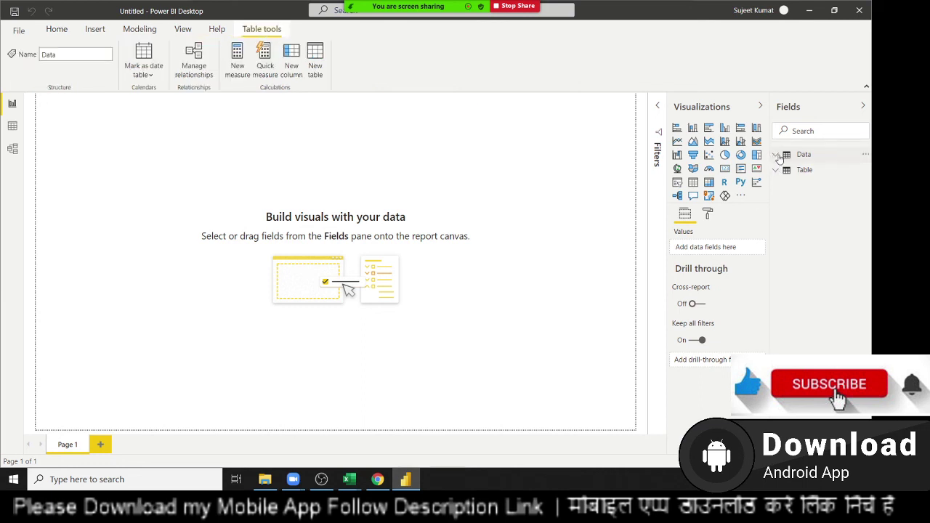
pyautogui.click(775, 156)
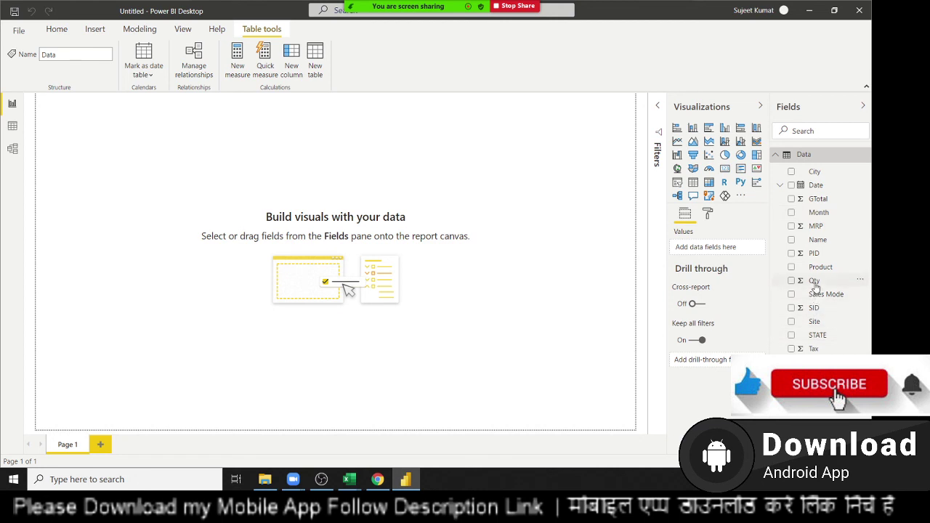
pyautogui.moveTo(816, 283); pyautogui.dragTo(133, 161)
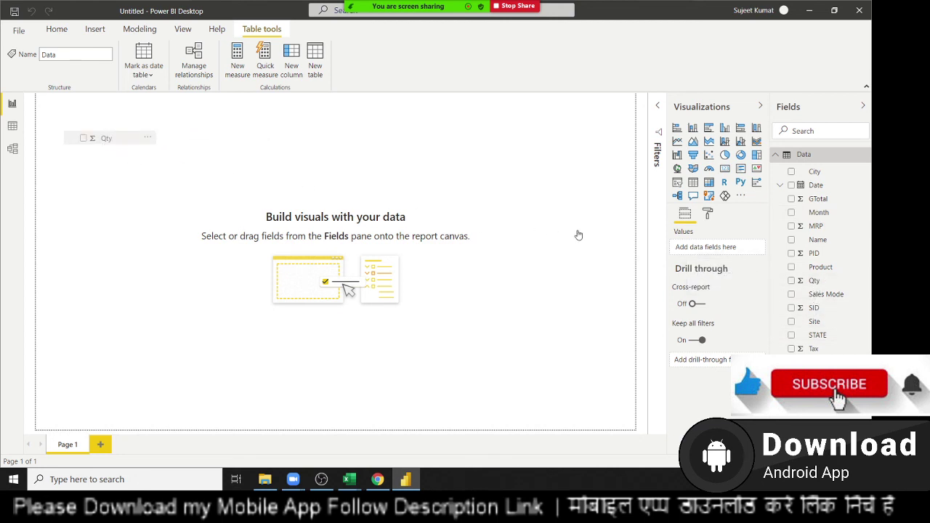
# Step: Turn the Qty visual into a gauge reading 199K, then show the Windows desktop
pyautogui.click(709, 170)
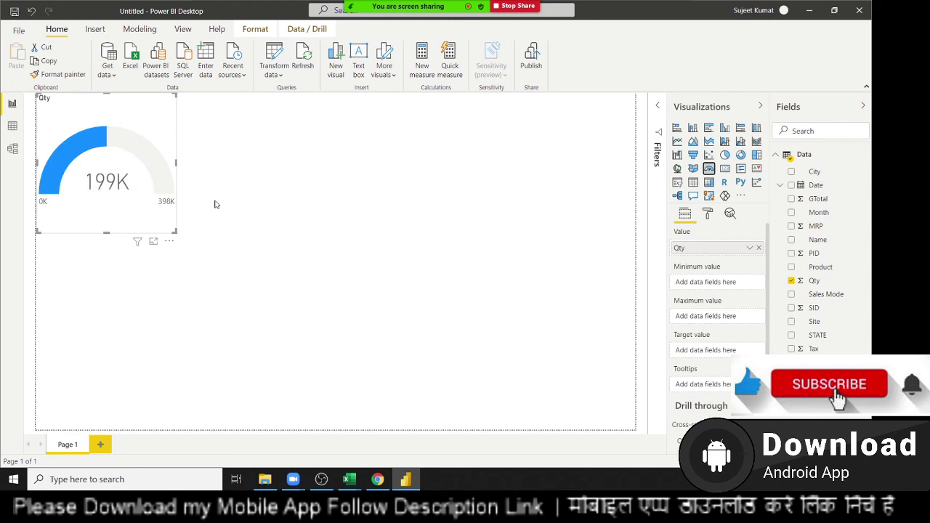
pyautogui.click(266, 262)
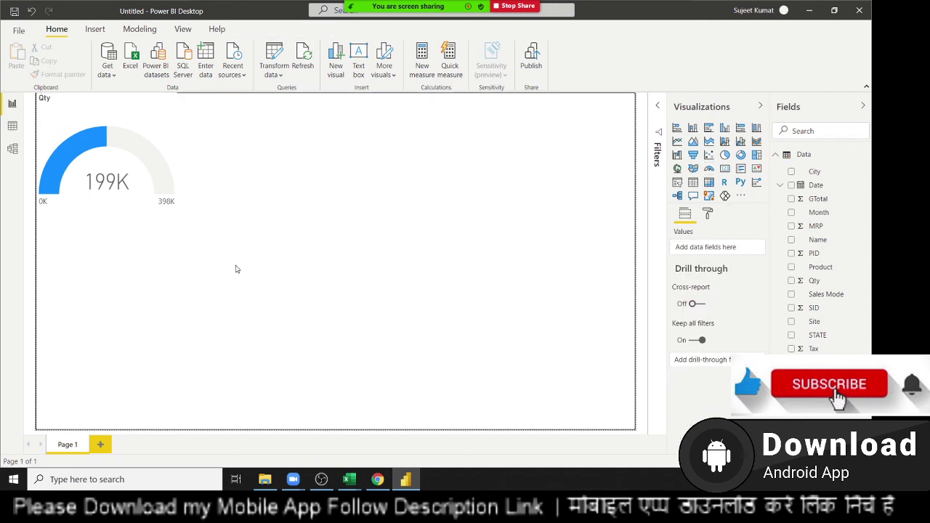
pyautogui.press('super+d')
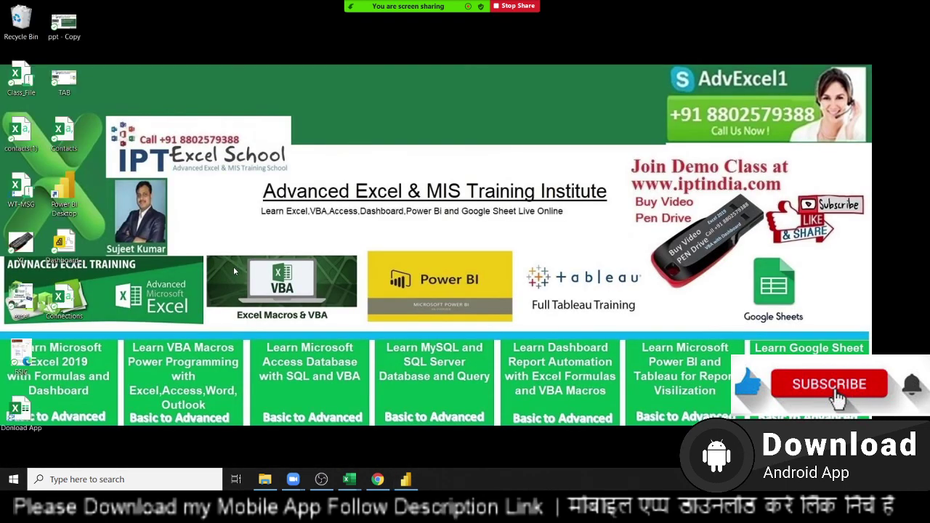